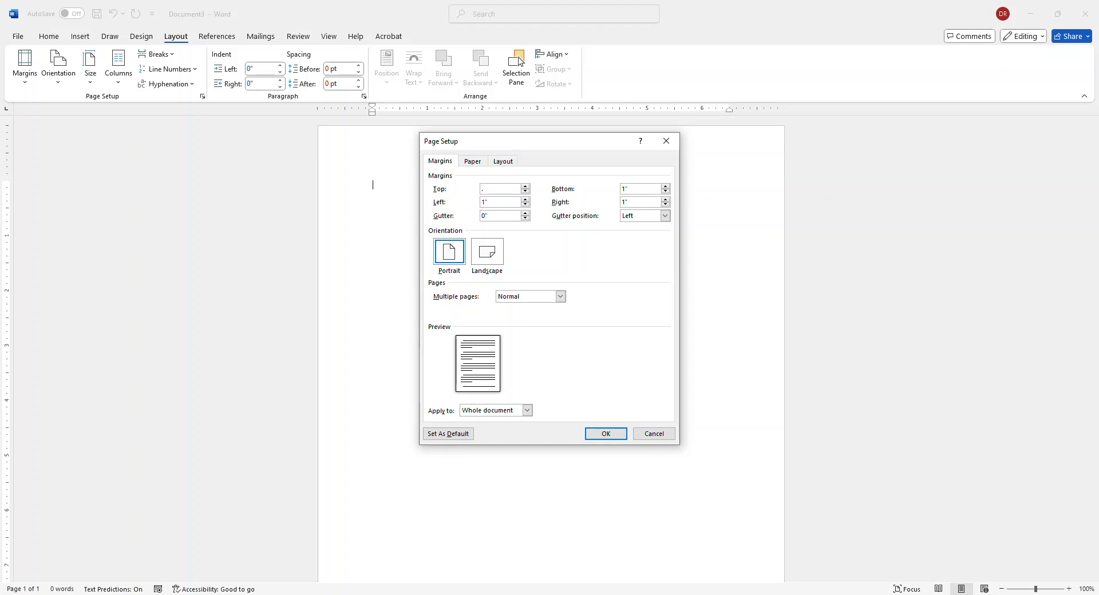
Set the page's bottom margin to .50 and both the left and right margins to .5 inch, and apply the page setup
click(632, 189)
text(.50)
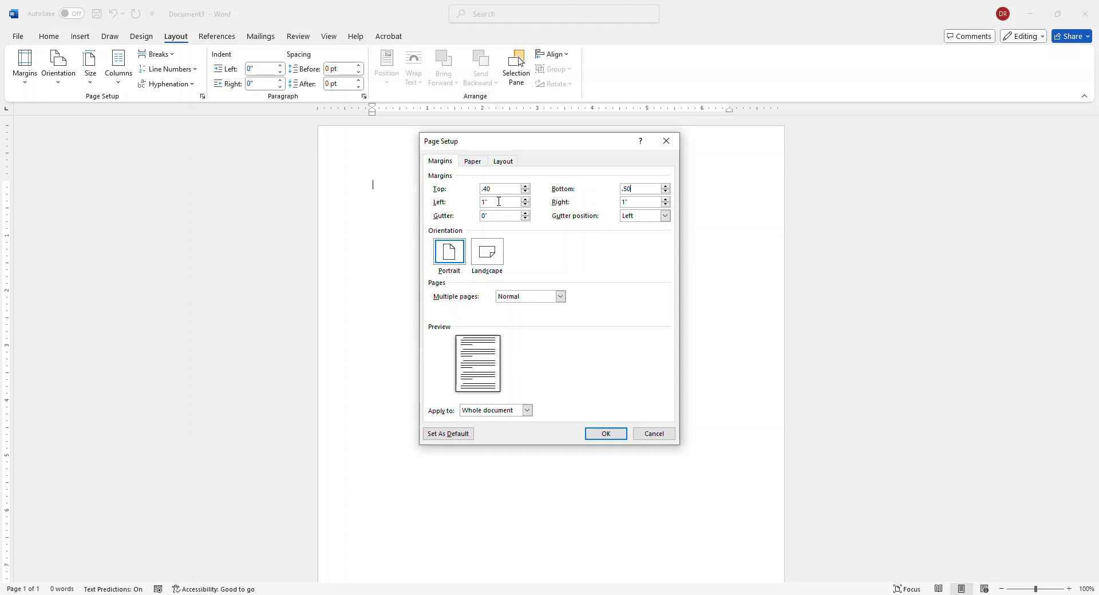
key(Tab)
text(.)
key(Tab)
text(.5)
click(607, 434)
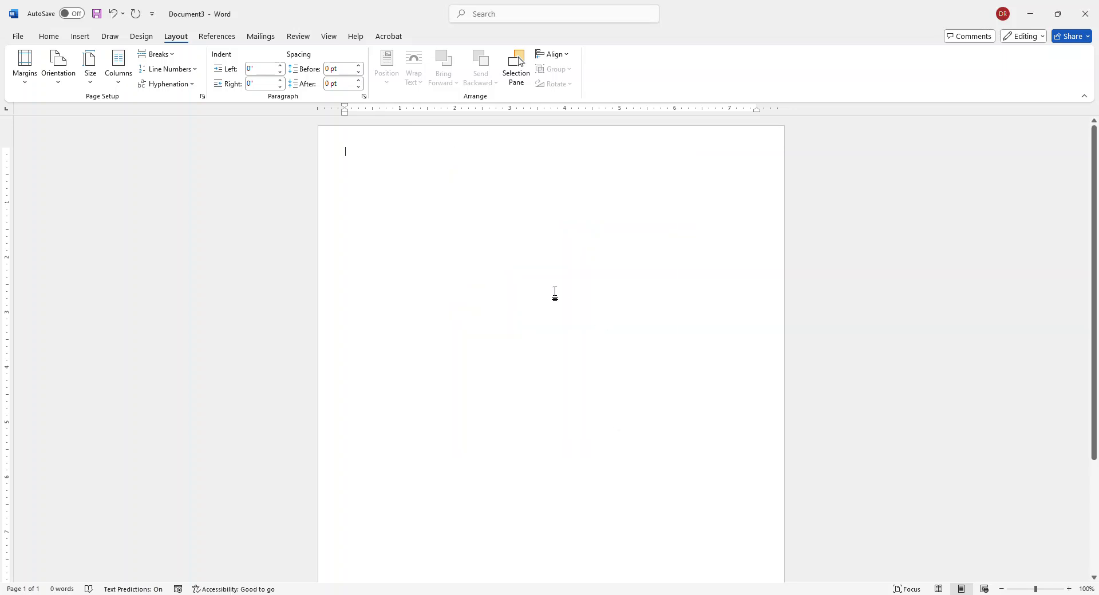
Make the paragraph settings with Multiple line spacing at 1.16 and 0 pt before and after the default for this document only
click(50, 39)
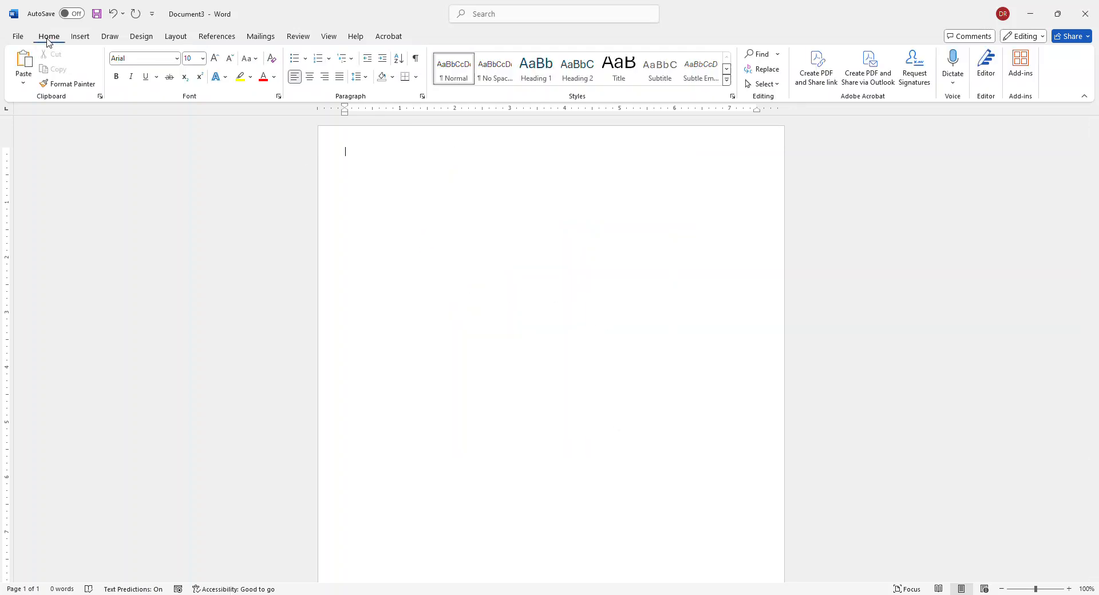
click(365, 78)
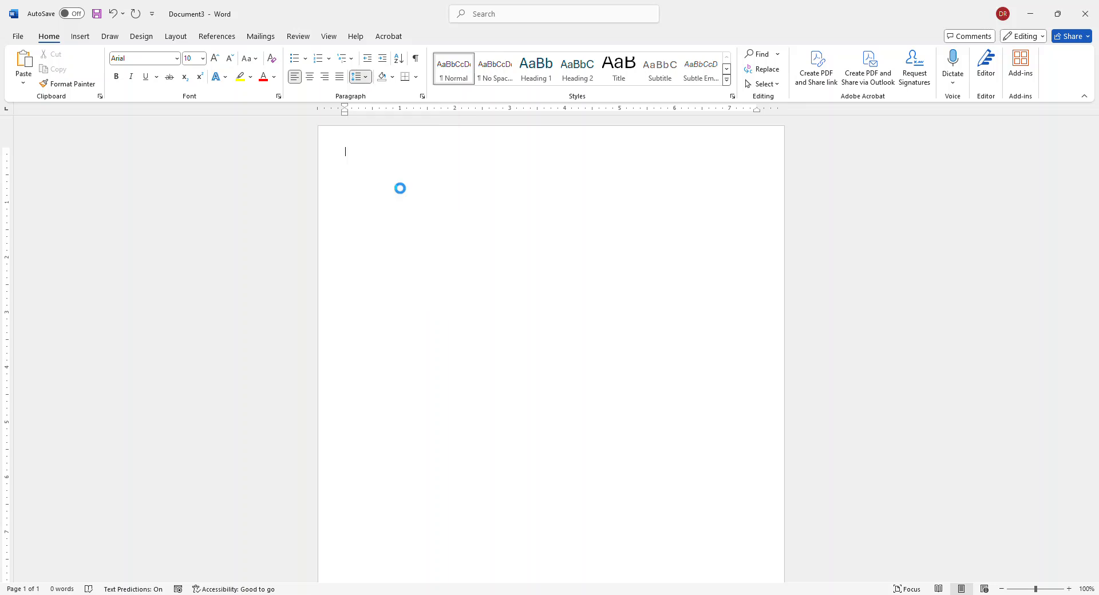
click(402, 192)
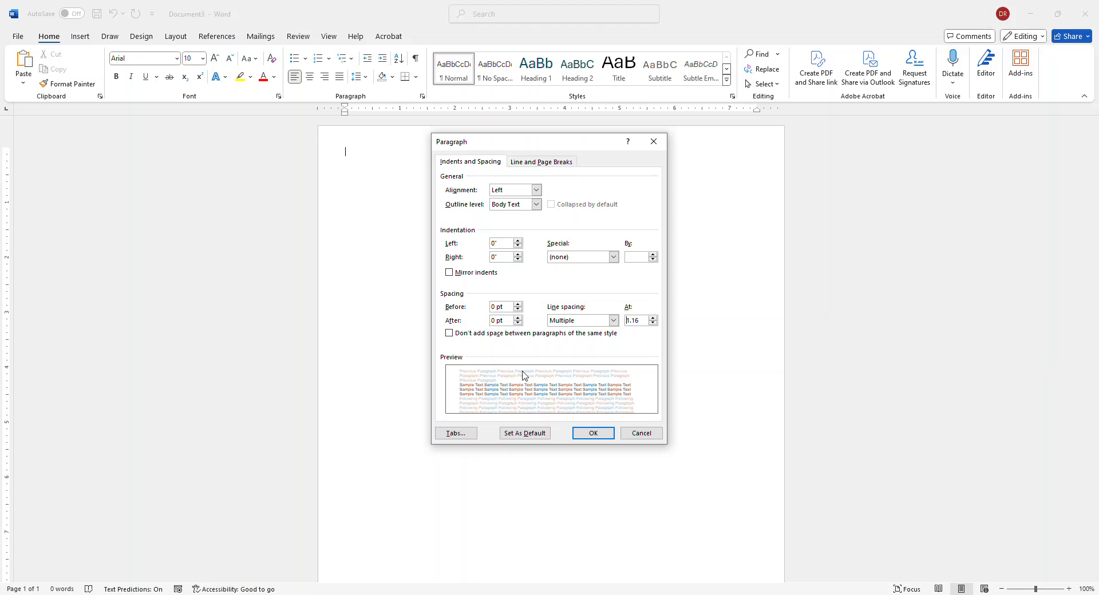
click(526, 435)
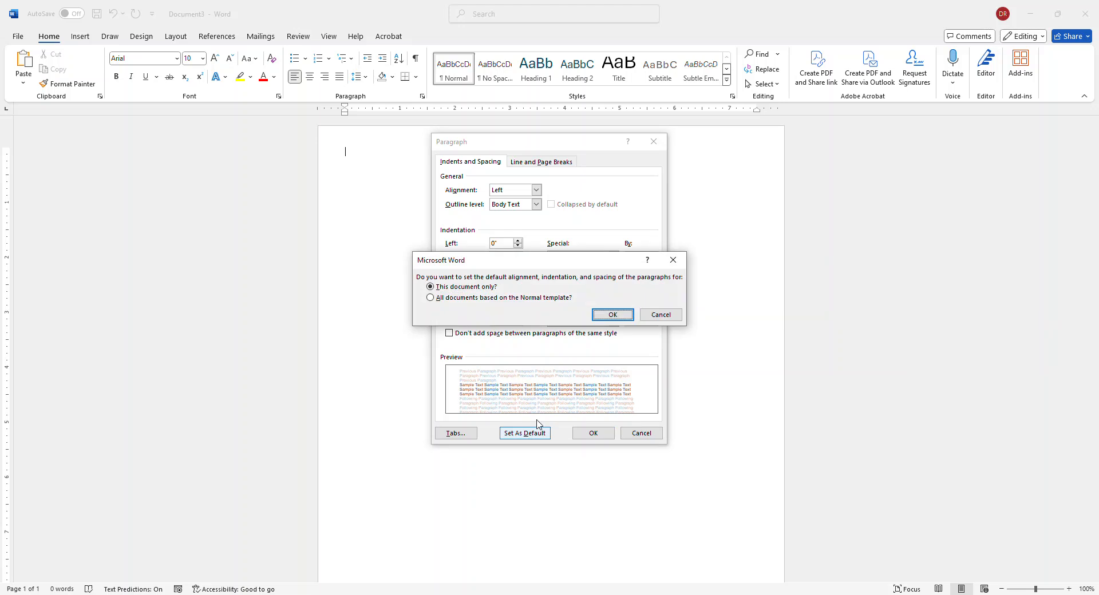
click(612, 315)
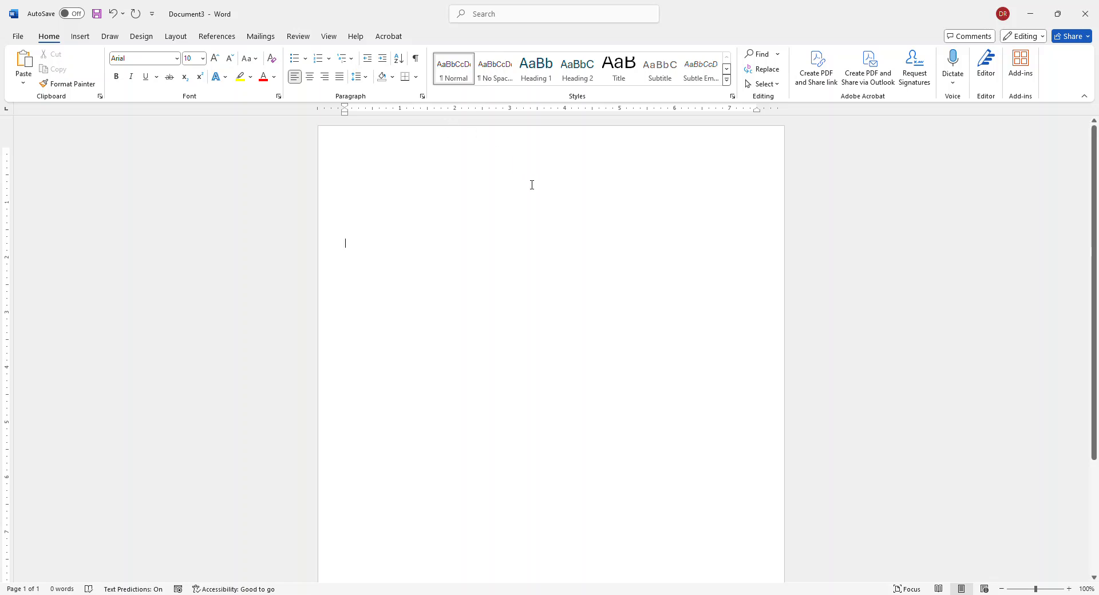
Draw a text box about 4.33" wide and 1.37" high at the left margin, starting at the current cursor line
click(80, 36)
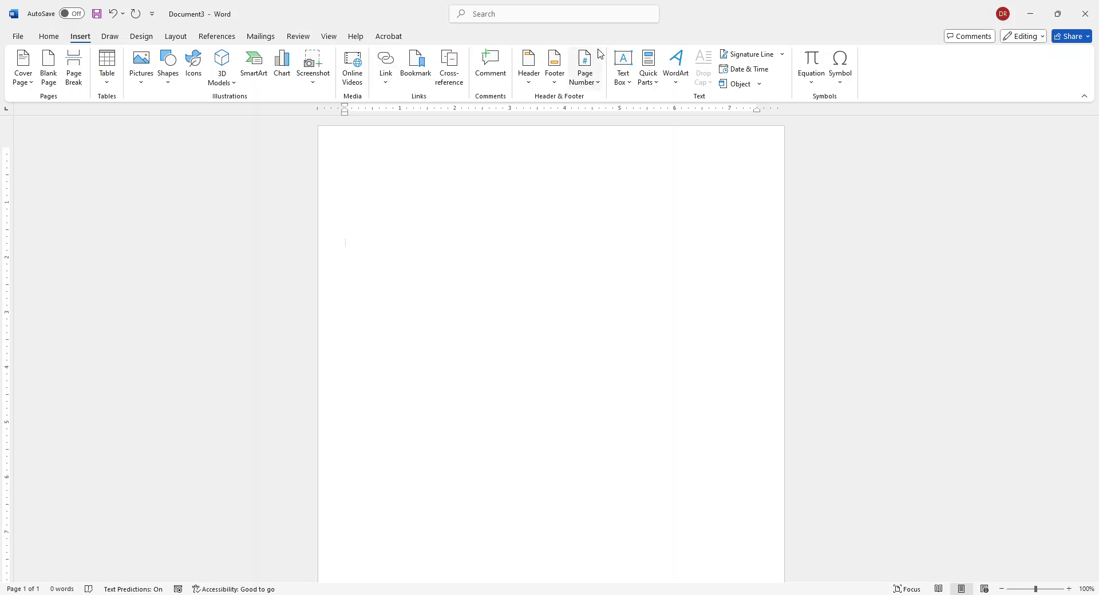
click(631, 87)
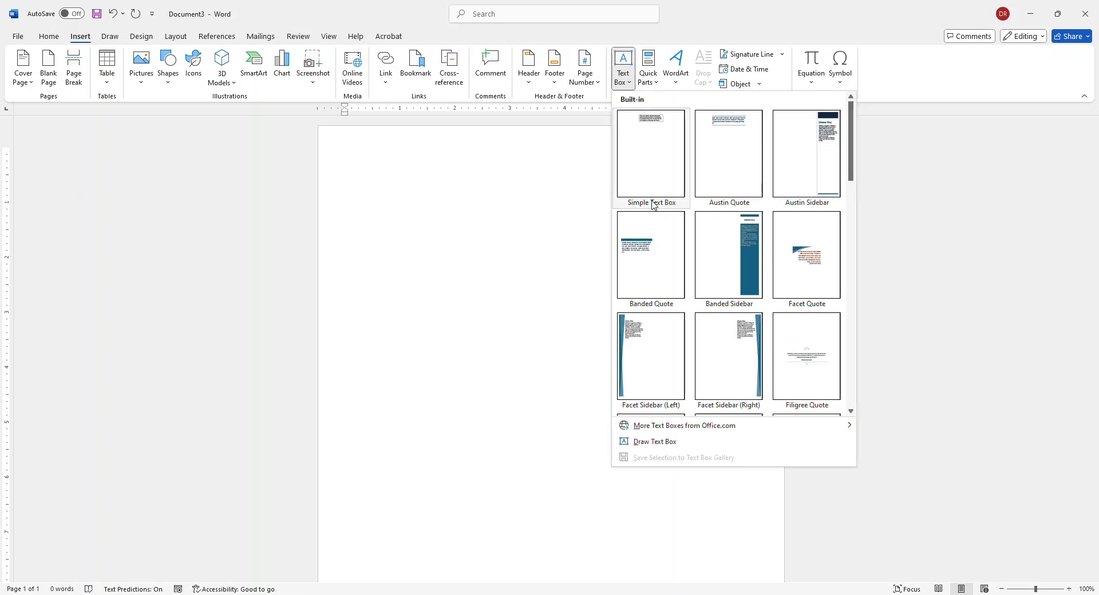
click(654, 441)
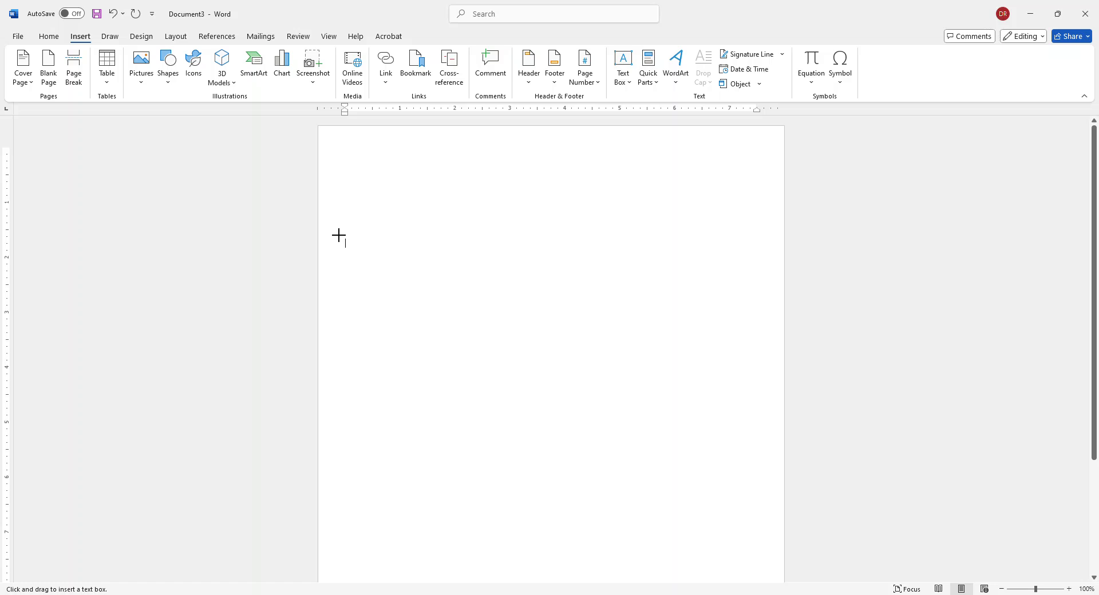
mouse_move(342, 236)
mouse_down()
mouse_move(421, 284)
mouse_move(575, 298)
mouse_move(580, 311)
mouse_up()
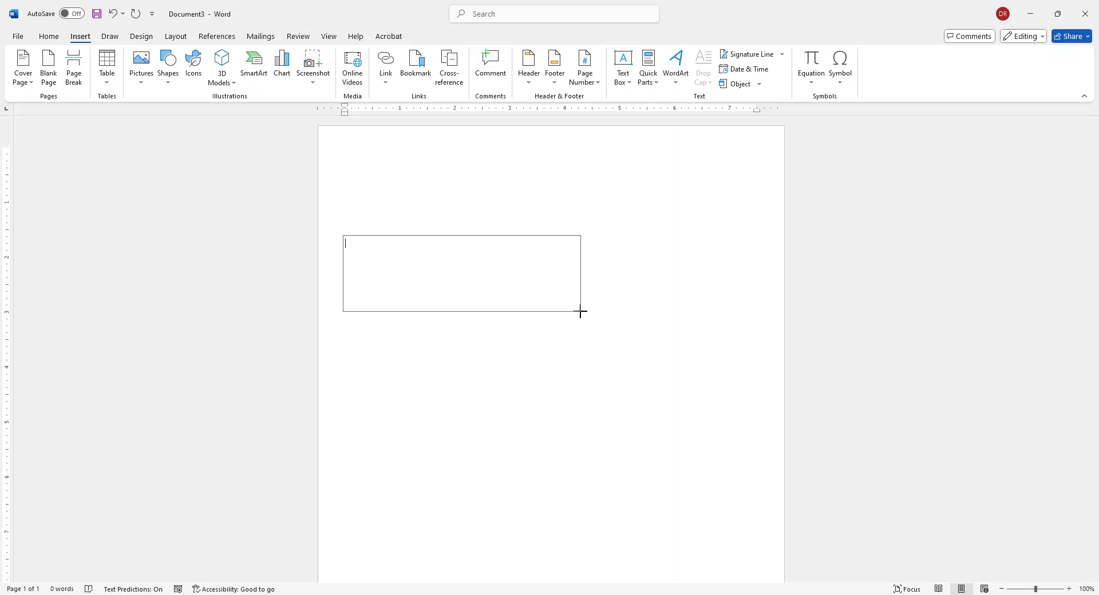
drag(581, 311, 581, 311)
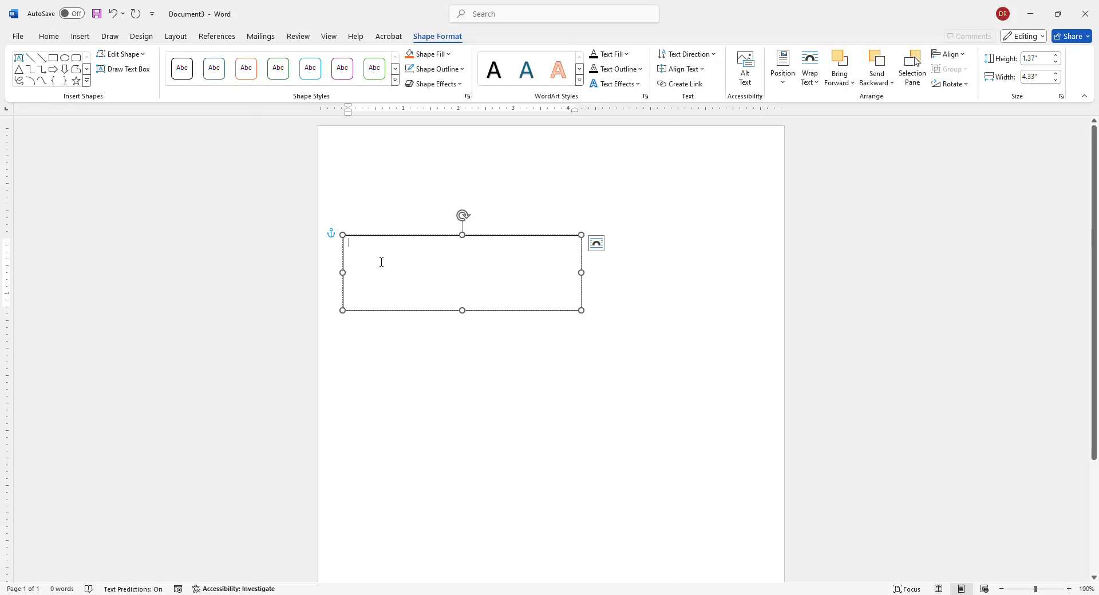
Fix the text box's position on the page and remove its outline
click(597, 245)
click(627, 385)
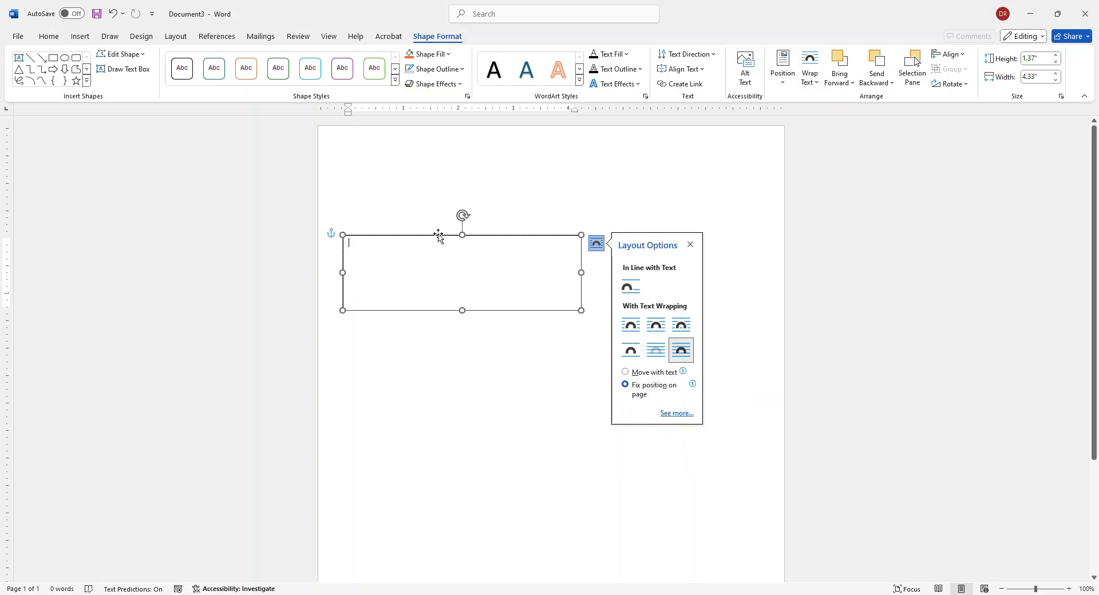
right_click(439, 236)
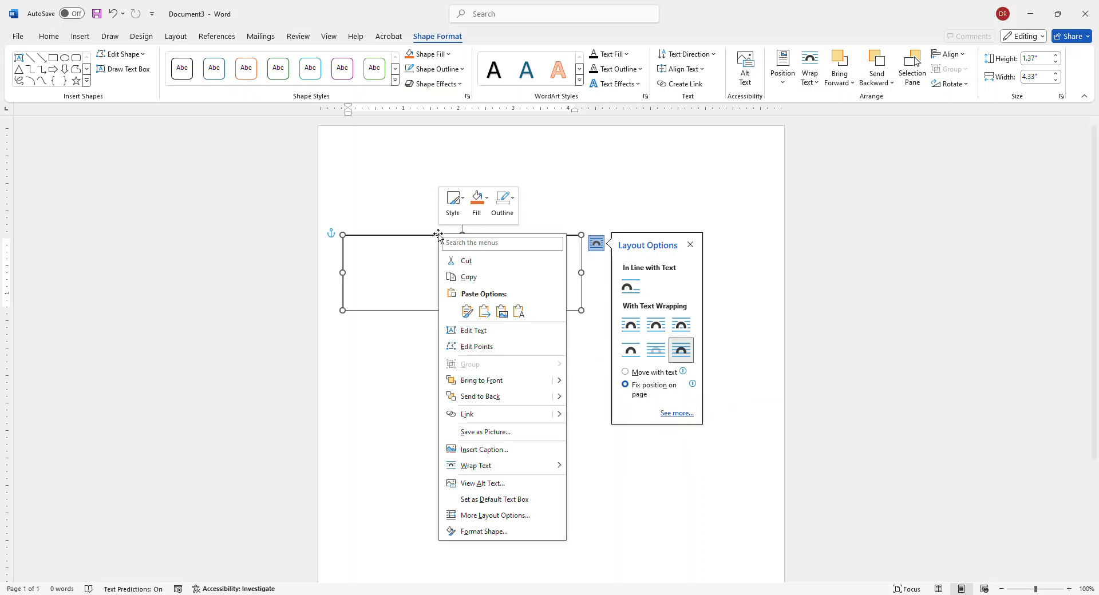
click(507, 204)
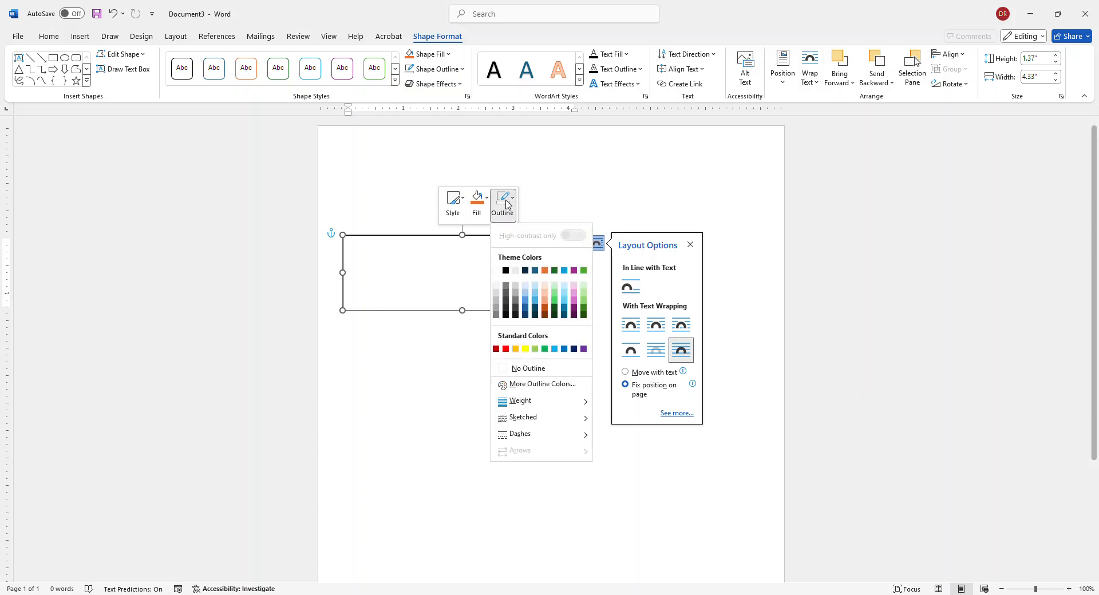
click(538, 371)
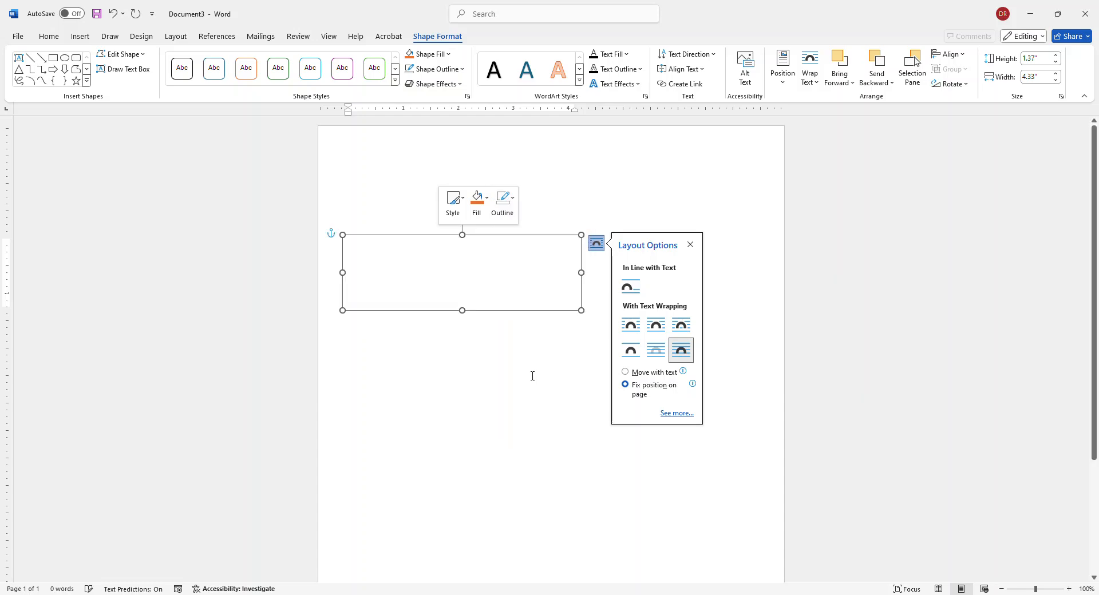
click(421, 399)
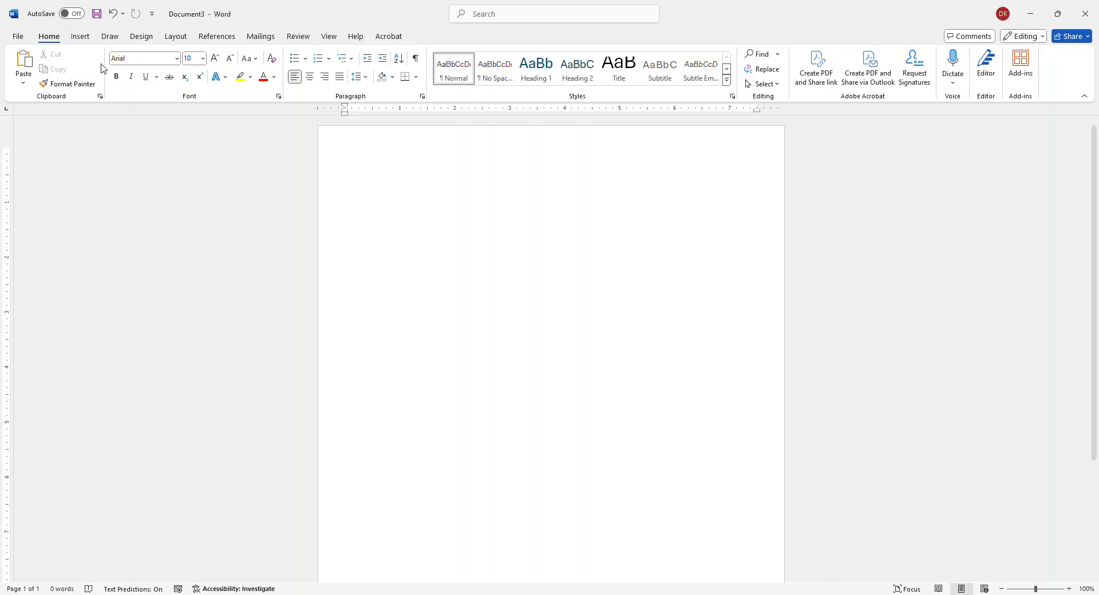
Draw a second text box about 3.66" wide and 1.27" high in the upper-left corner of the page, above the first one
click(81, 37)
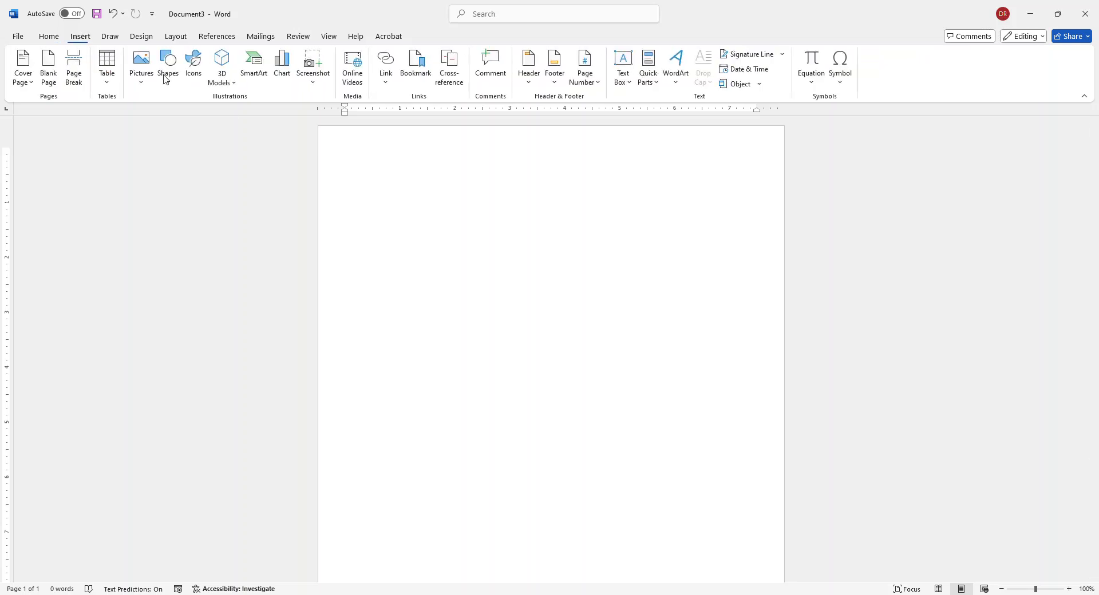
click(628, 86)
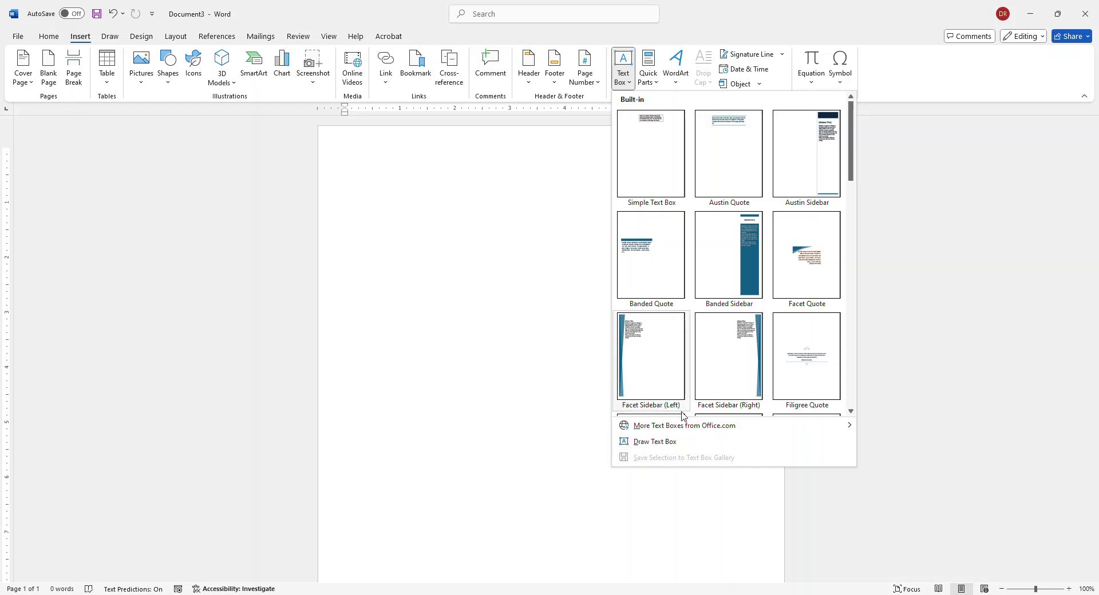
click(654, 442)
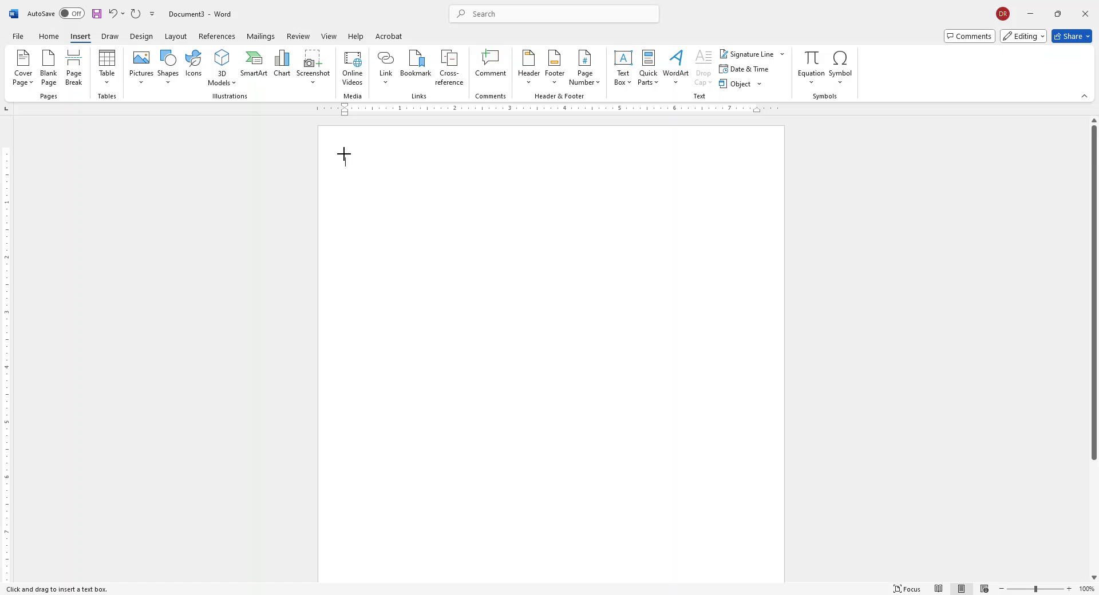
drag(343, 155, 545, 225)
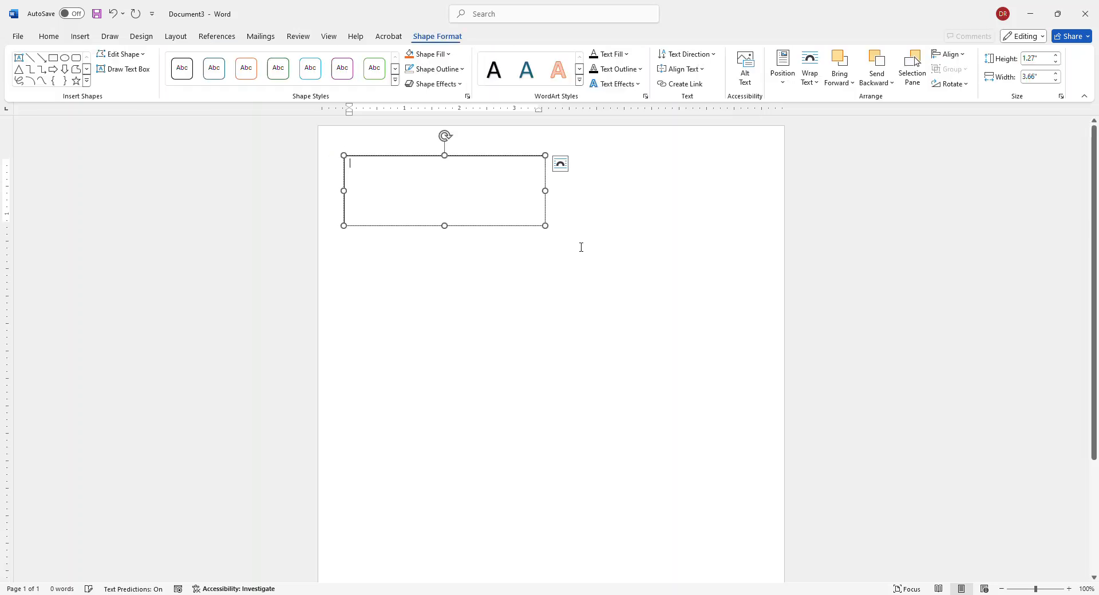
Fix the upper text box's position on the page and give it no outline
click(560, 165)
click(589, 305)
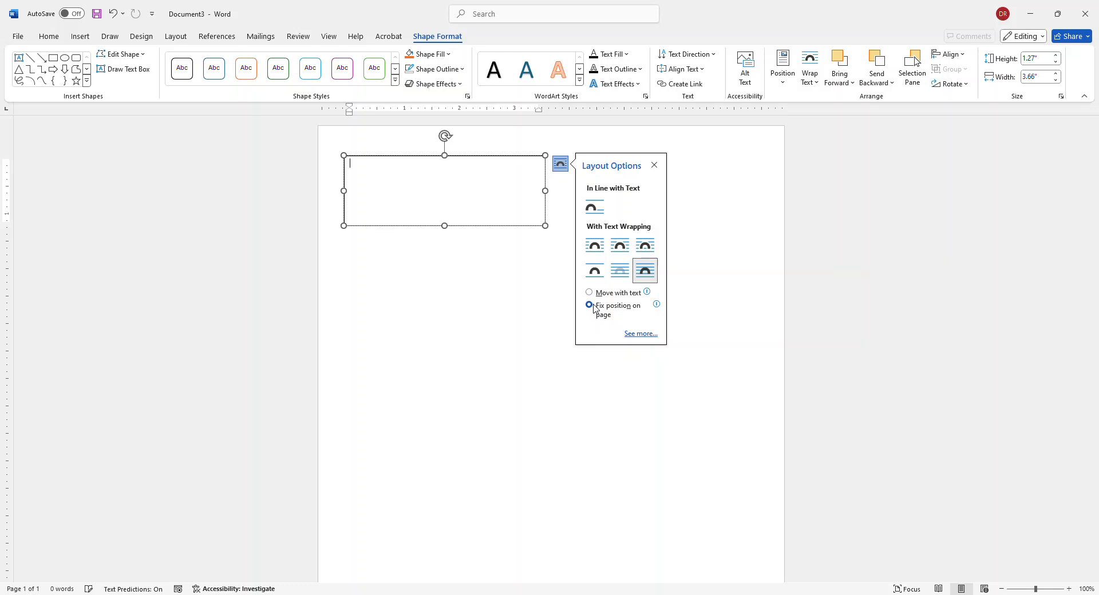
right_click(431, 155)
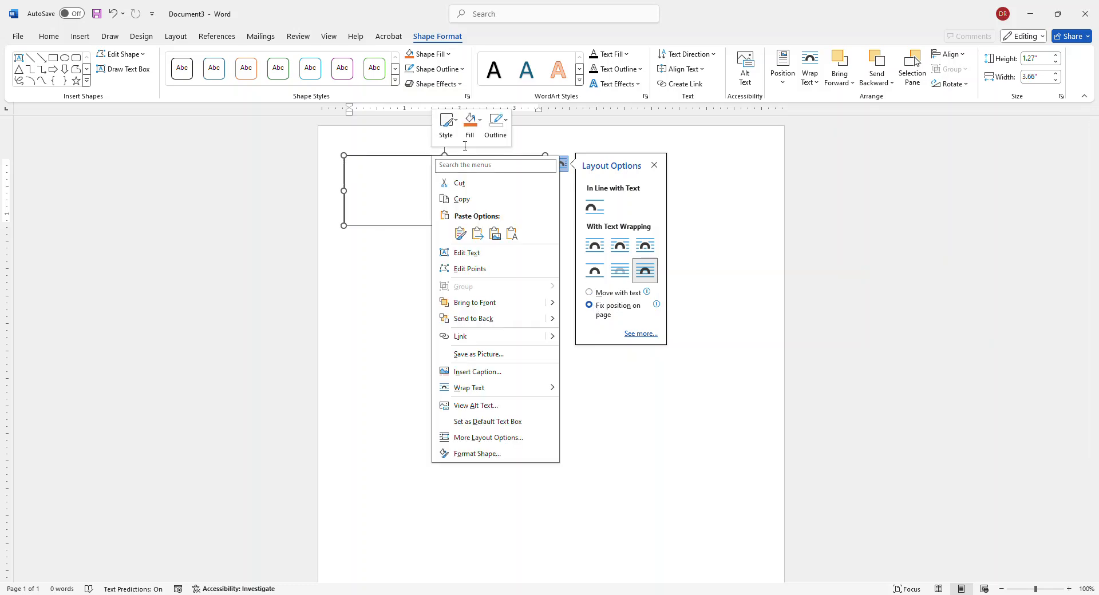
click(496, 125)
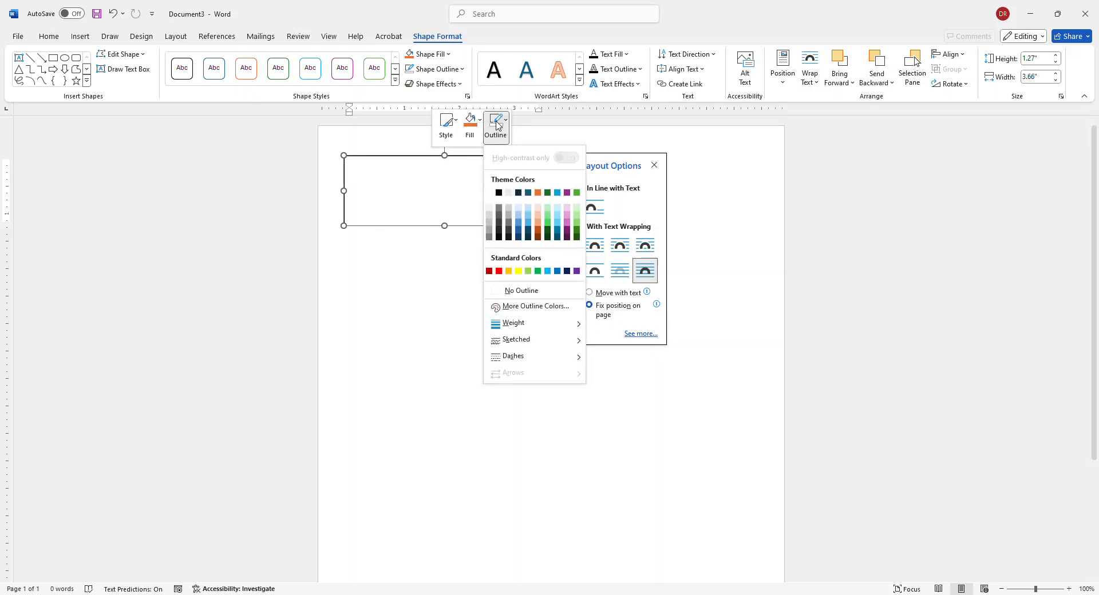
click(515, 290)
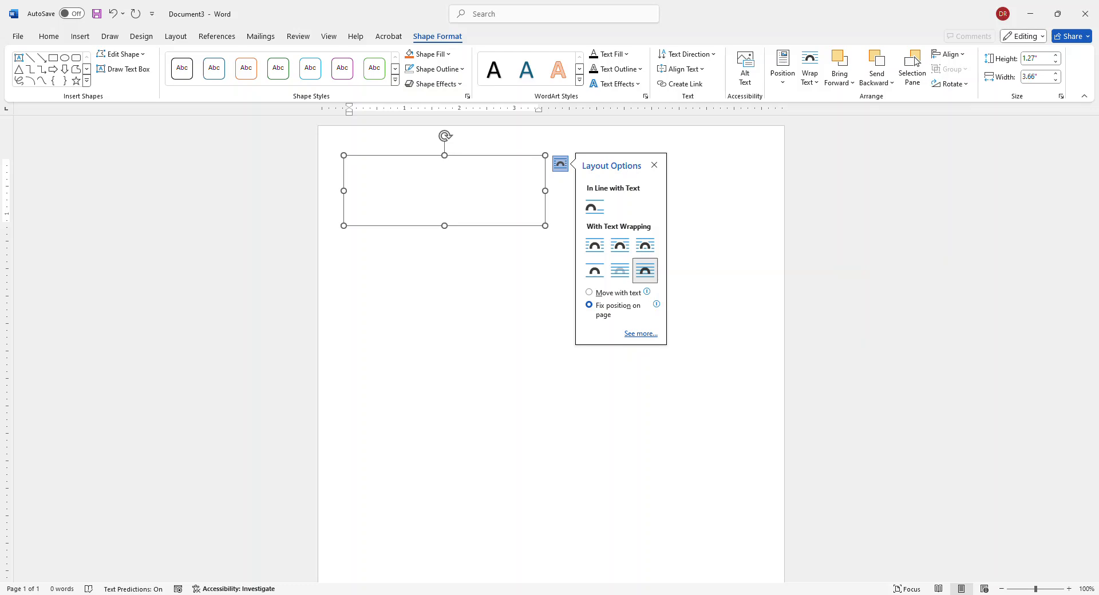
key(Delete)
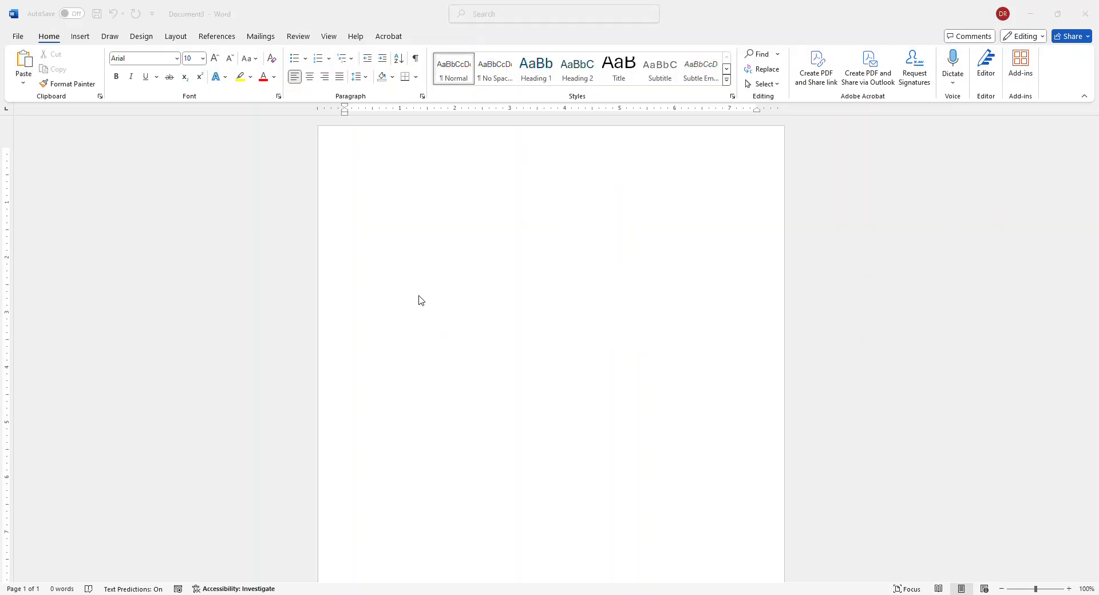
Start a Letters mail merge and place the cursor back inside the lower text box
click(421, 301)
key(ctrl+z)
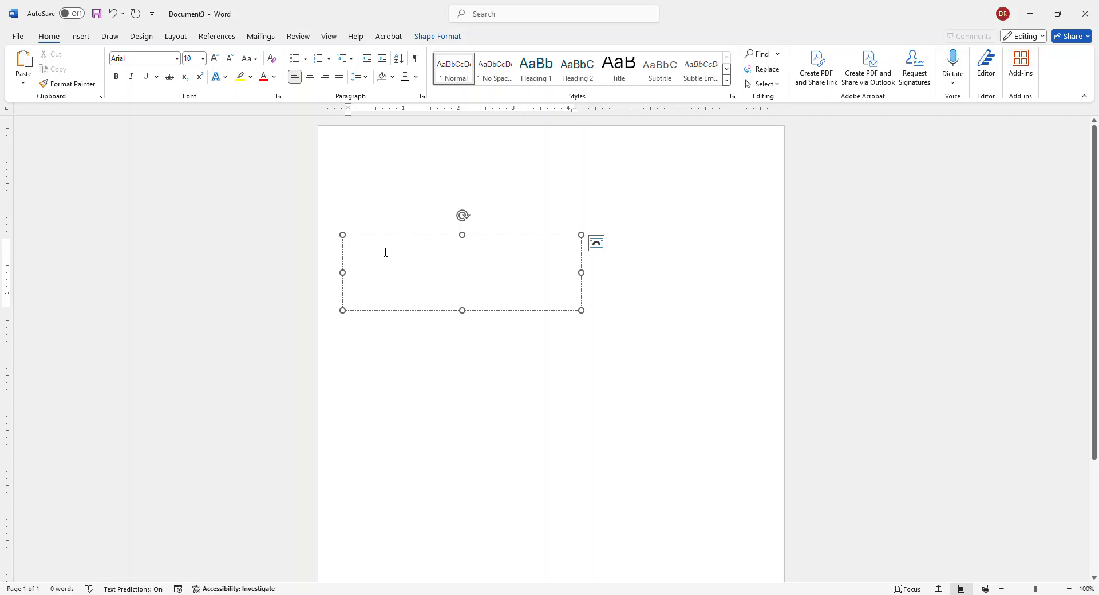
click(261, 35)
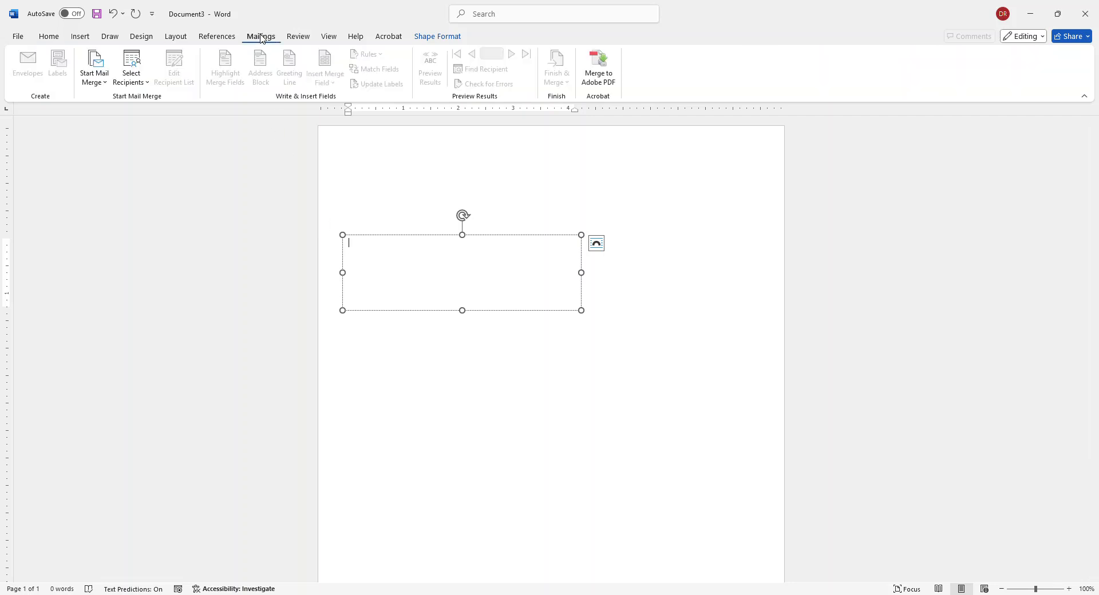
click(92, 72)
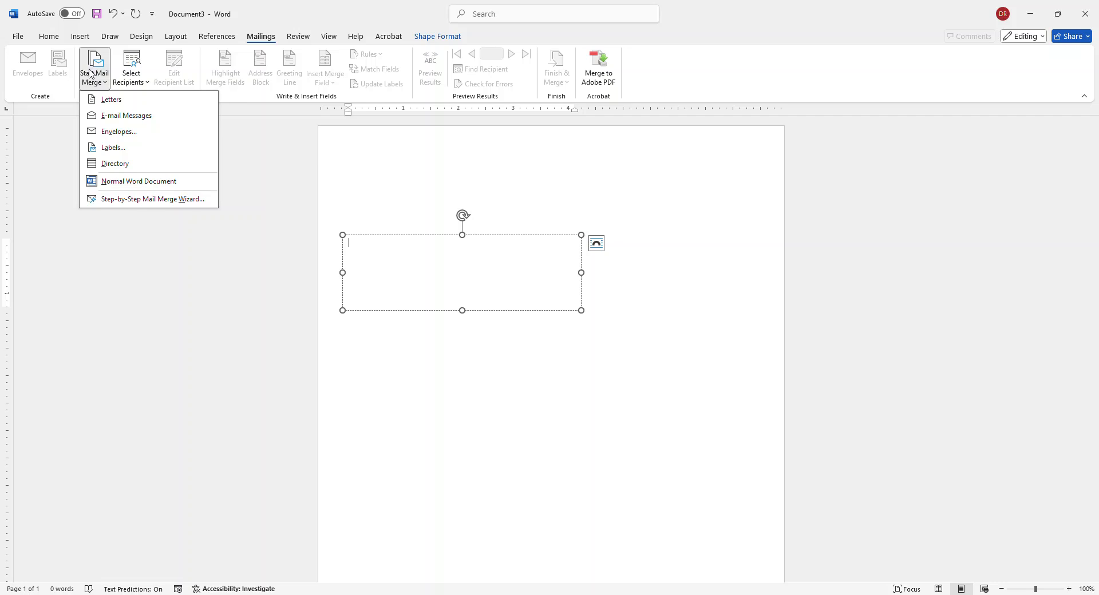
click(110, 101)
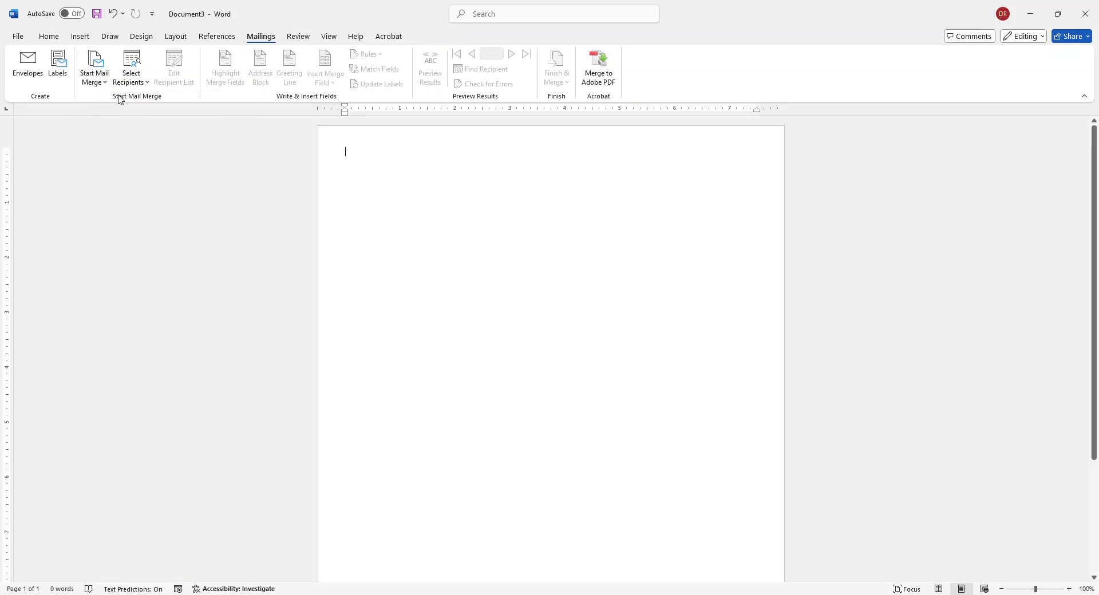
key(ctrl+z)
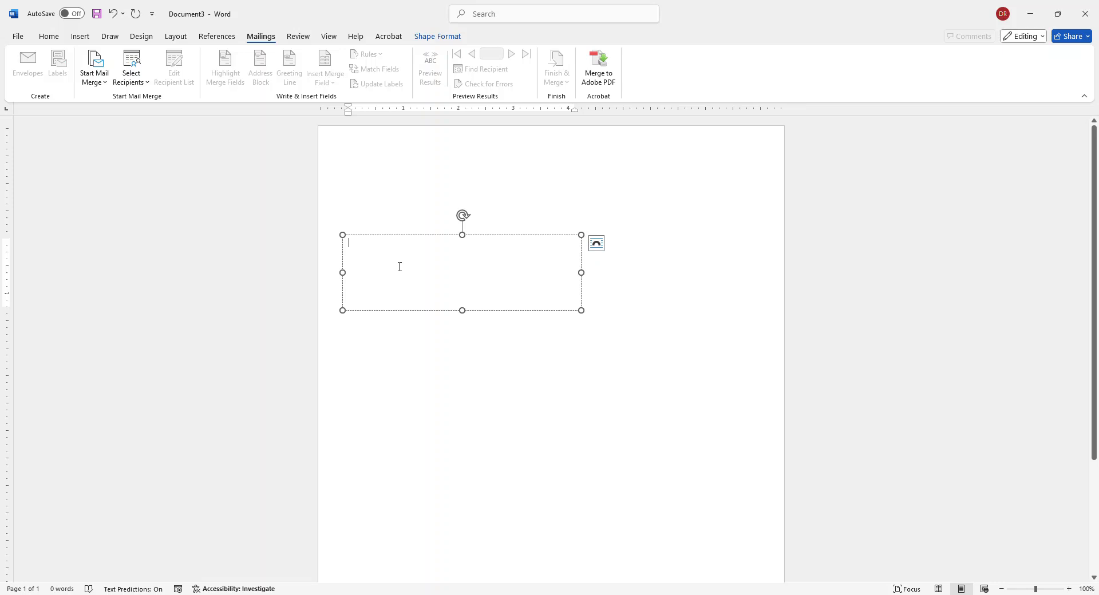
Use the existing list Mail Merge Test from Documents as recipients, taking its Mail Merge$ table with the first row as column headers
click(136, 71)
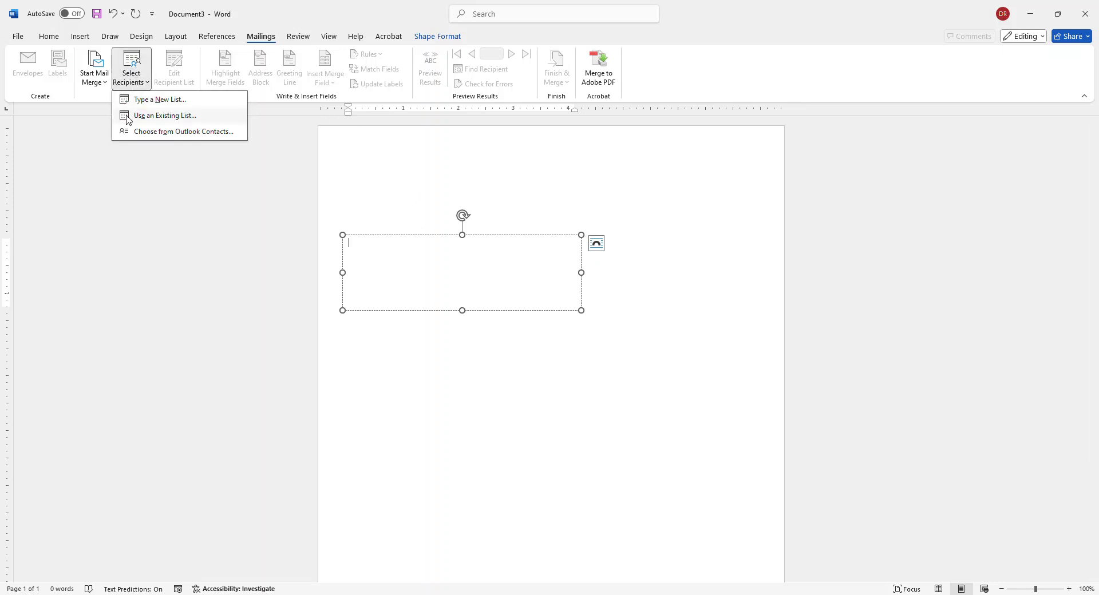
click(154, 116)
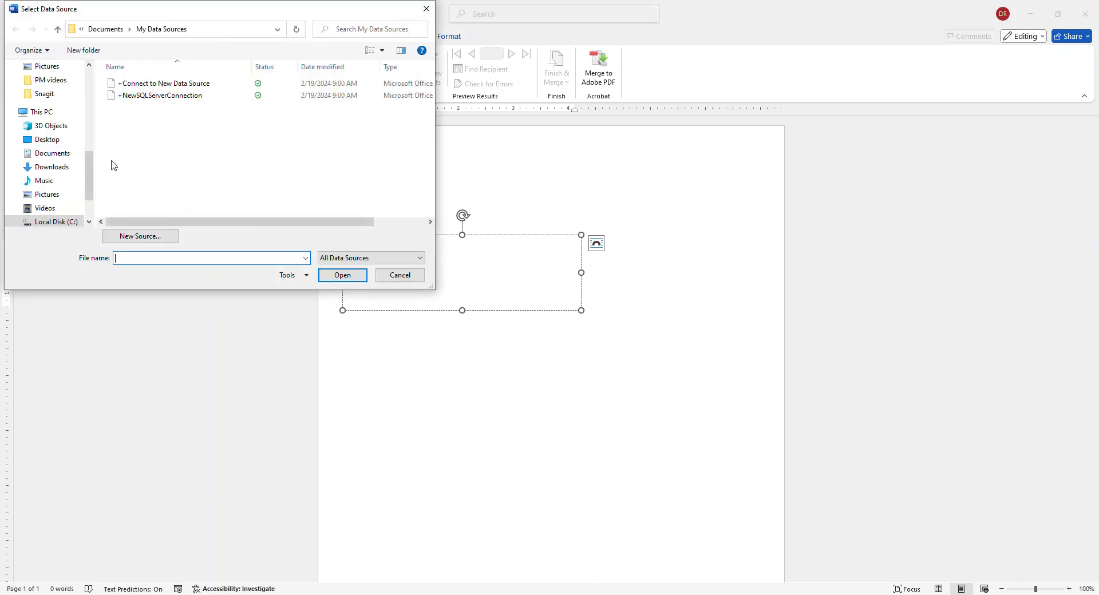
click(52, 153)
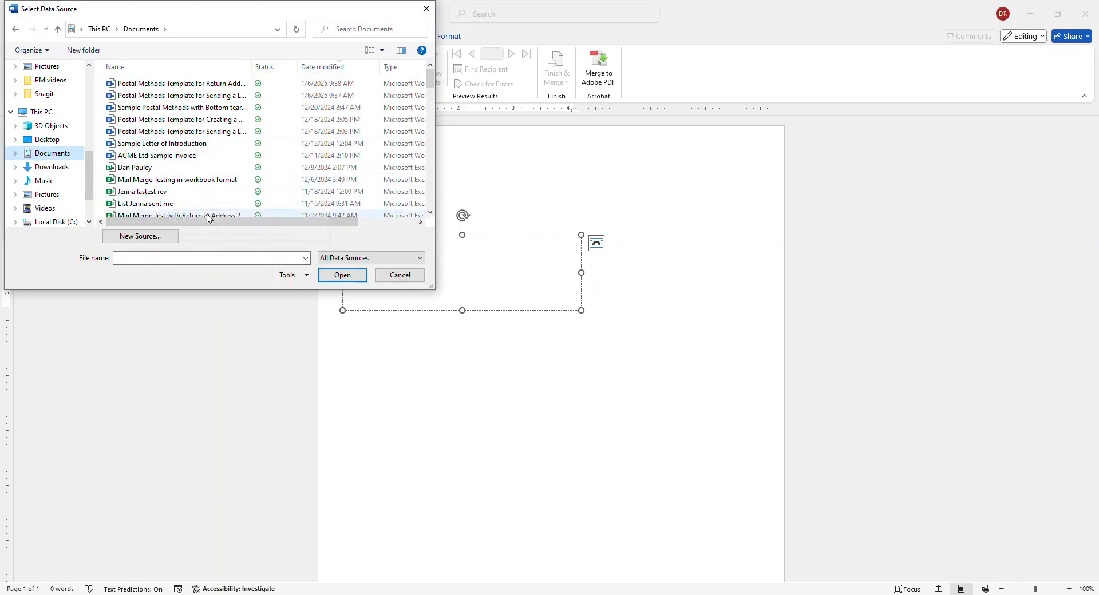
scroll(172, 148, down, 5)
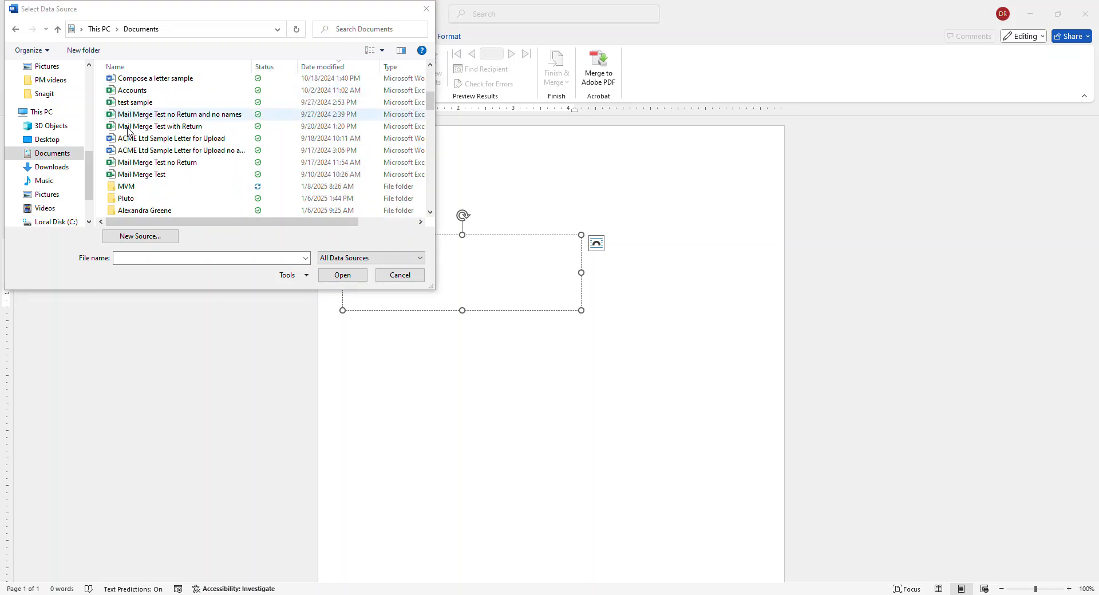
double_click(147, 175)
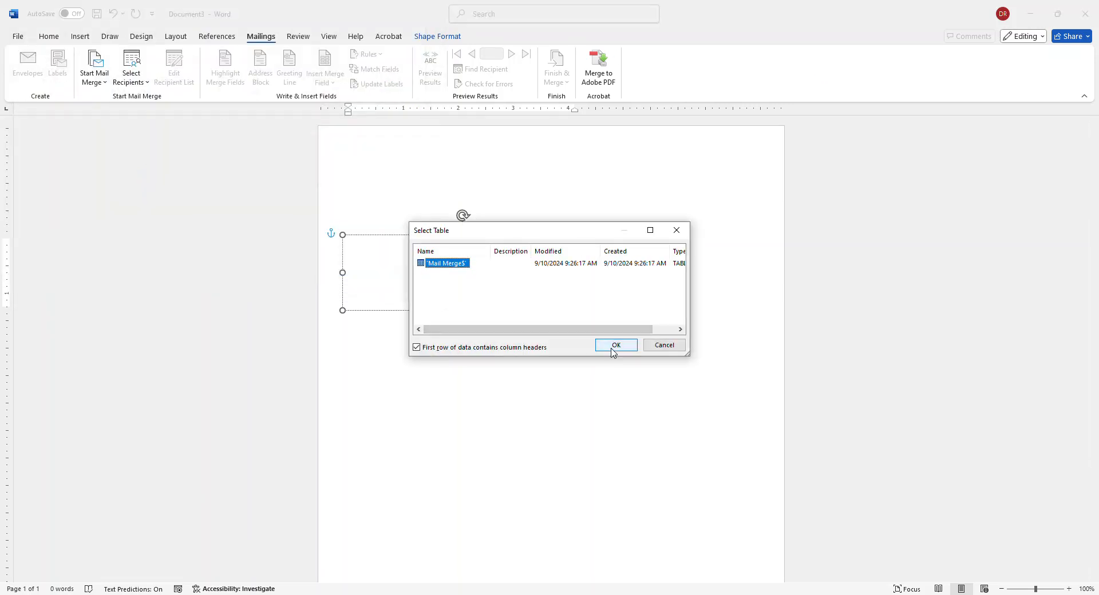
click(612, 347)
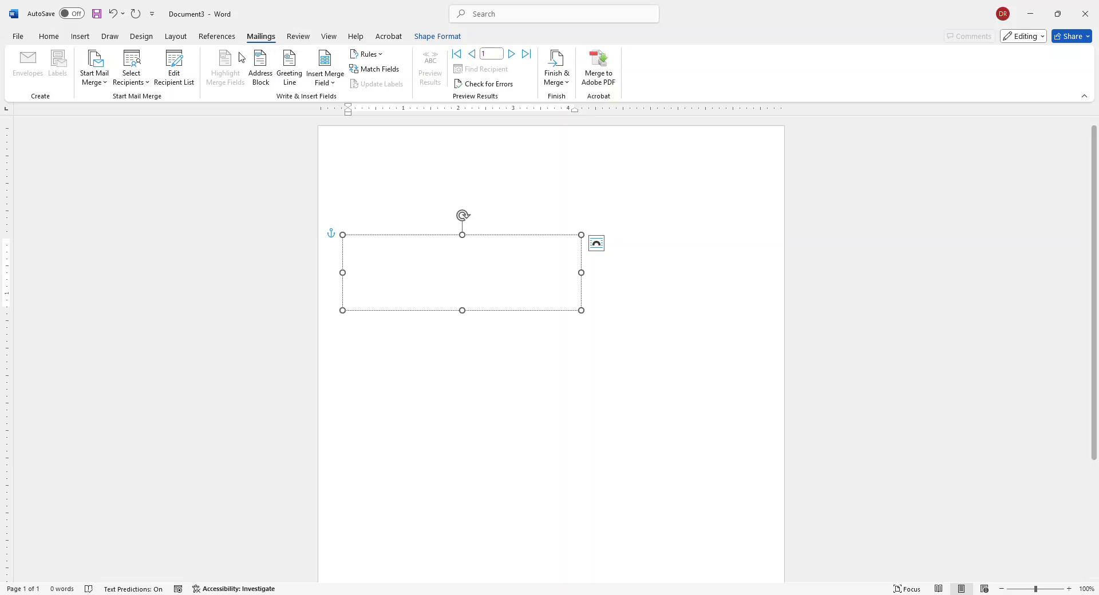
Insert an address block in the lower text box, matching the City field to the CSZ column of the recipient list
click(262, 69)
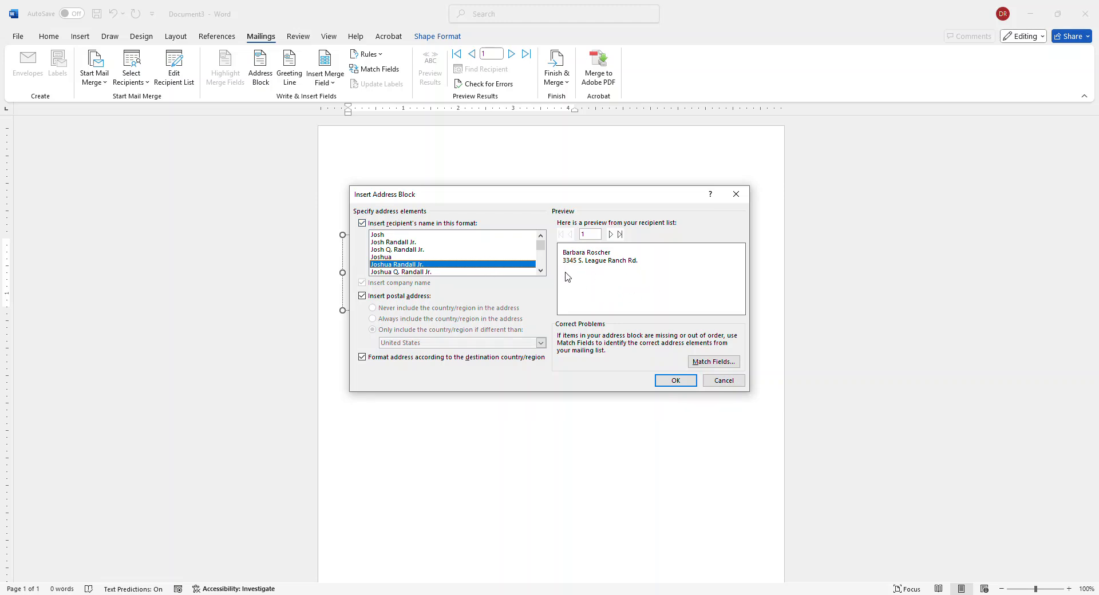
click(705, 362)
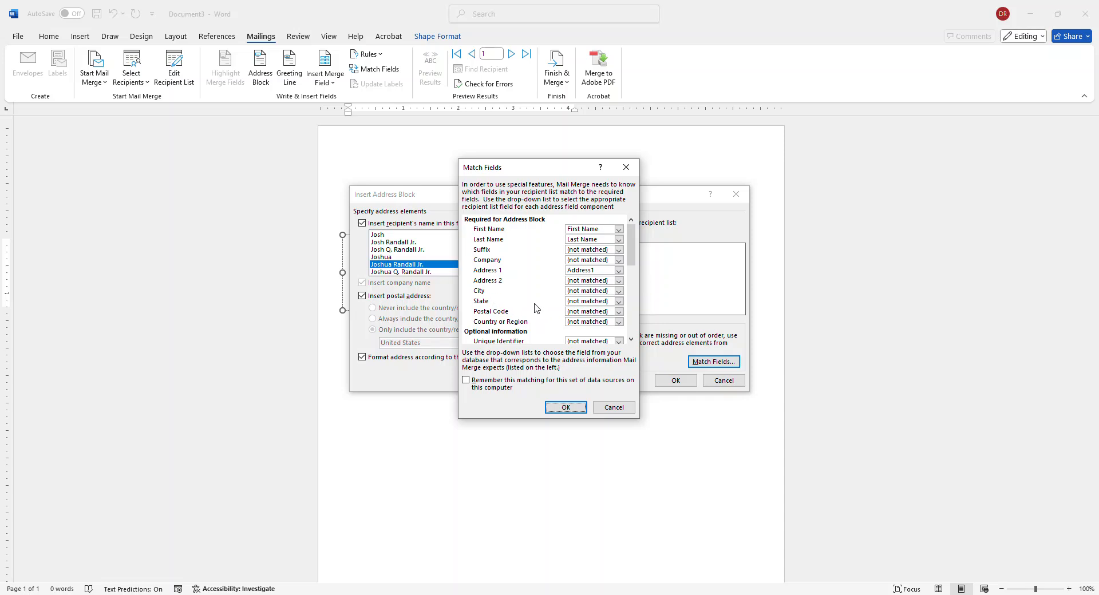
click(619, 291)
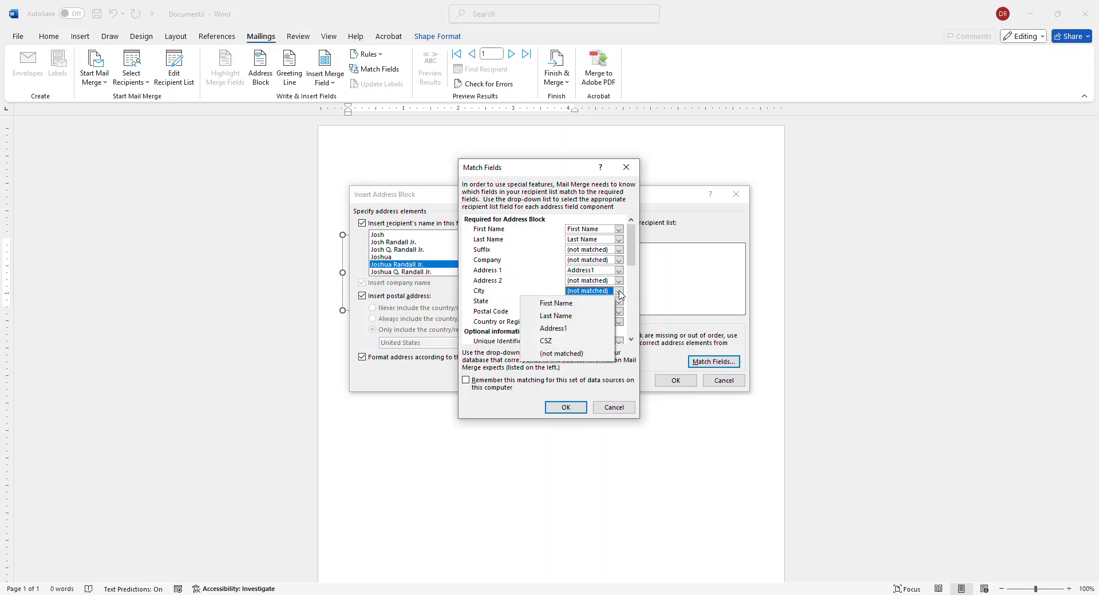
click(554, 343)
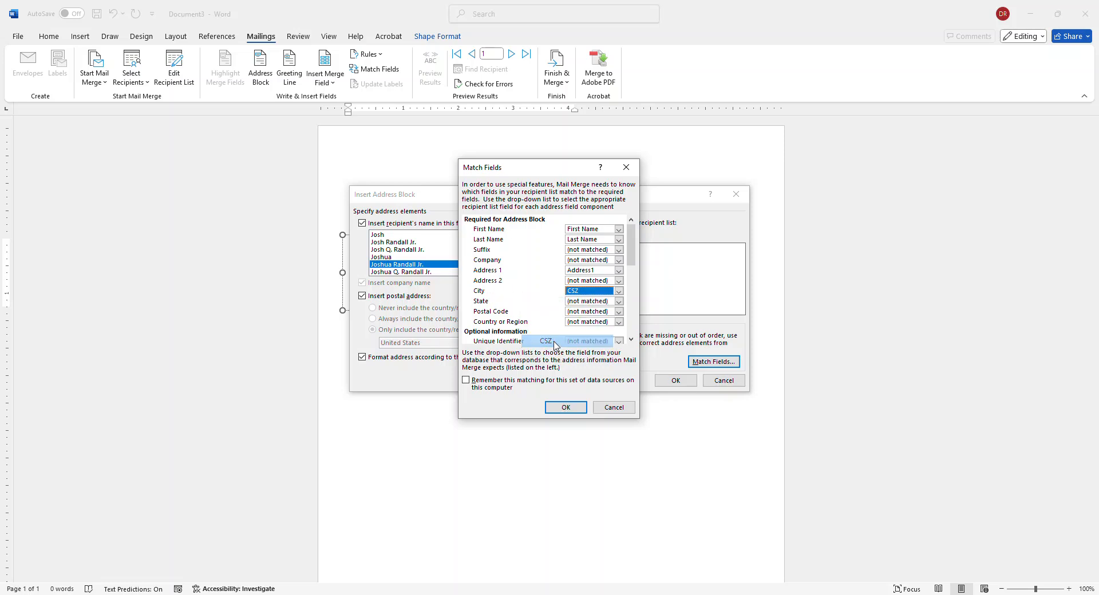
click(566, 407)
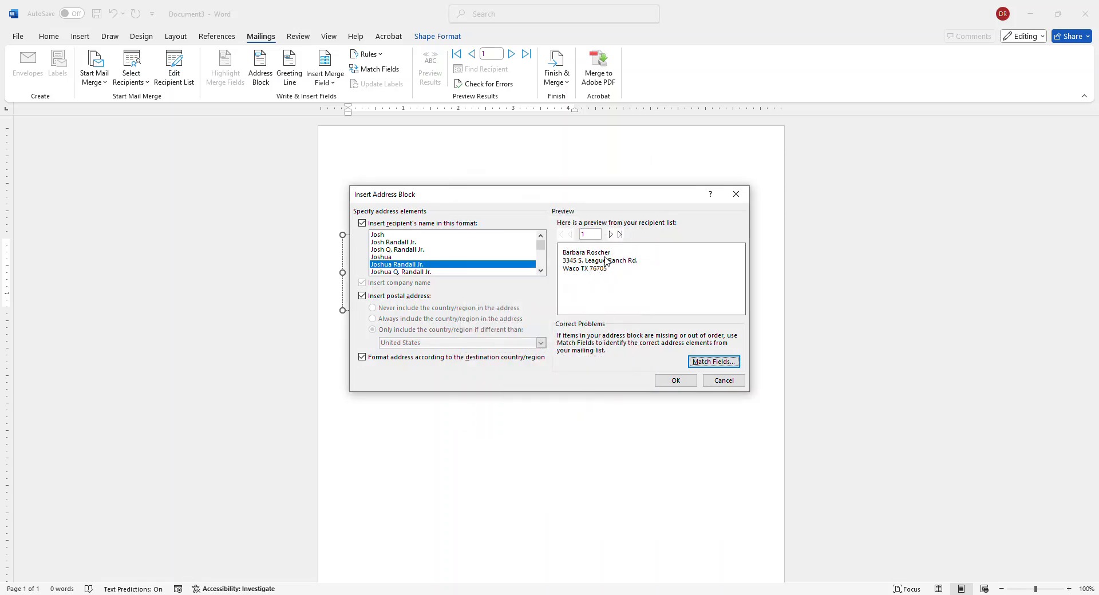
click(675, 380)
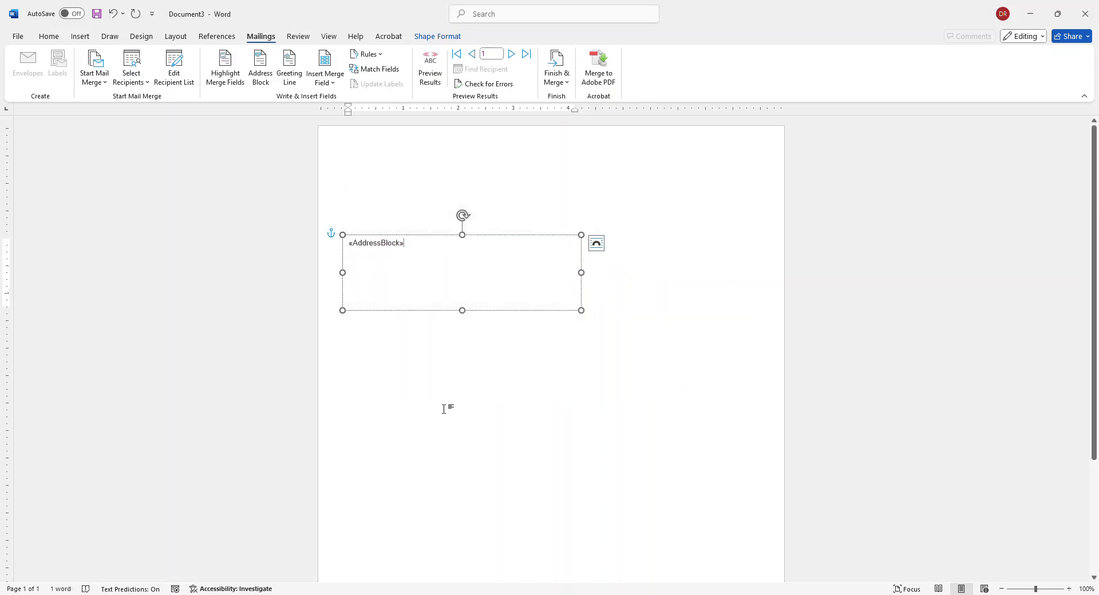
Enter ACME LTD and the company's two-line return address in the upper text box
click(452, 402)
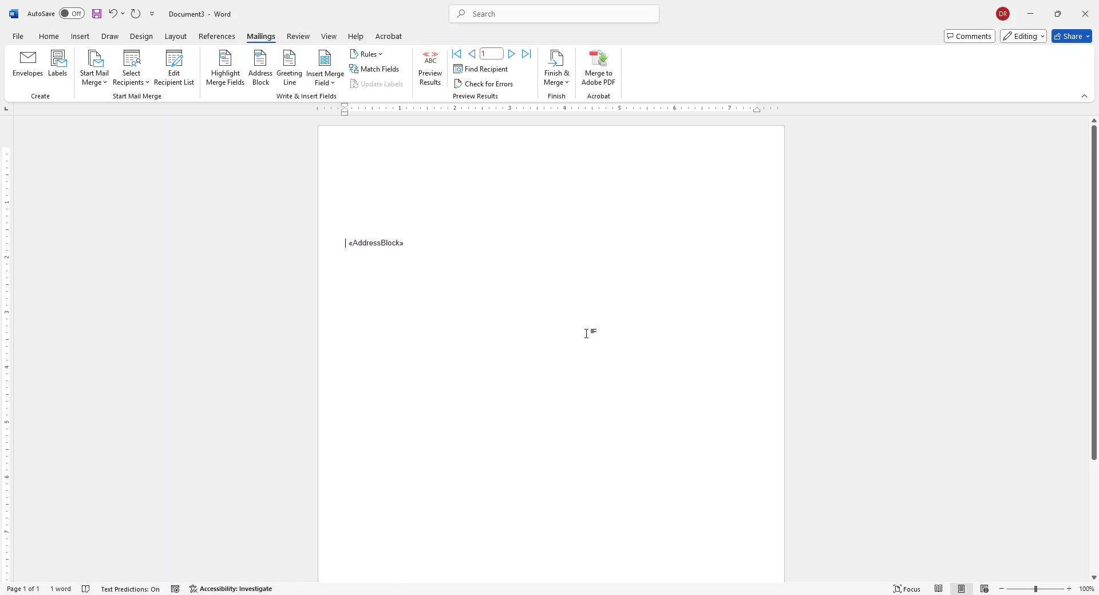
click(368, 163)
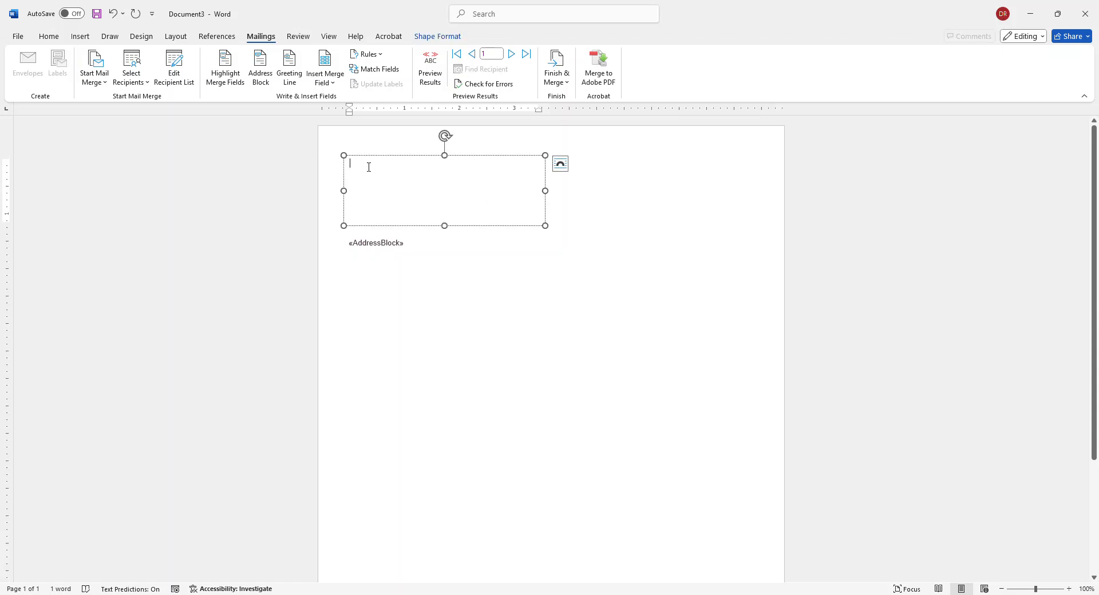
text(ACME LTD)
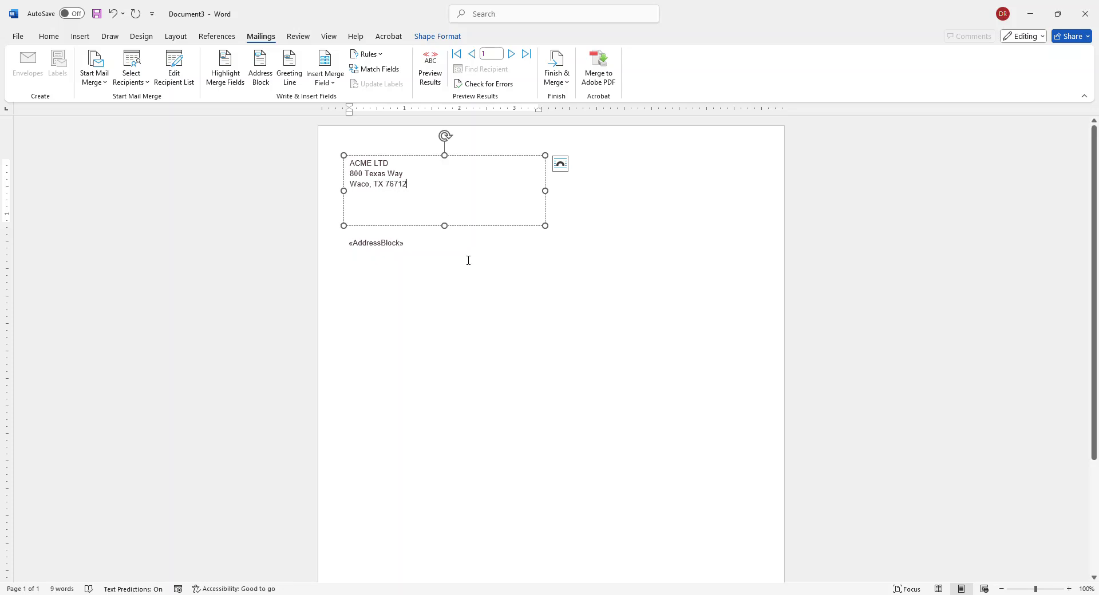
click(433, 316)
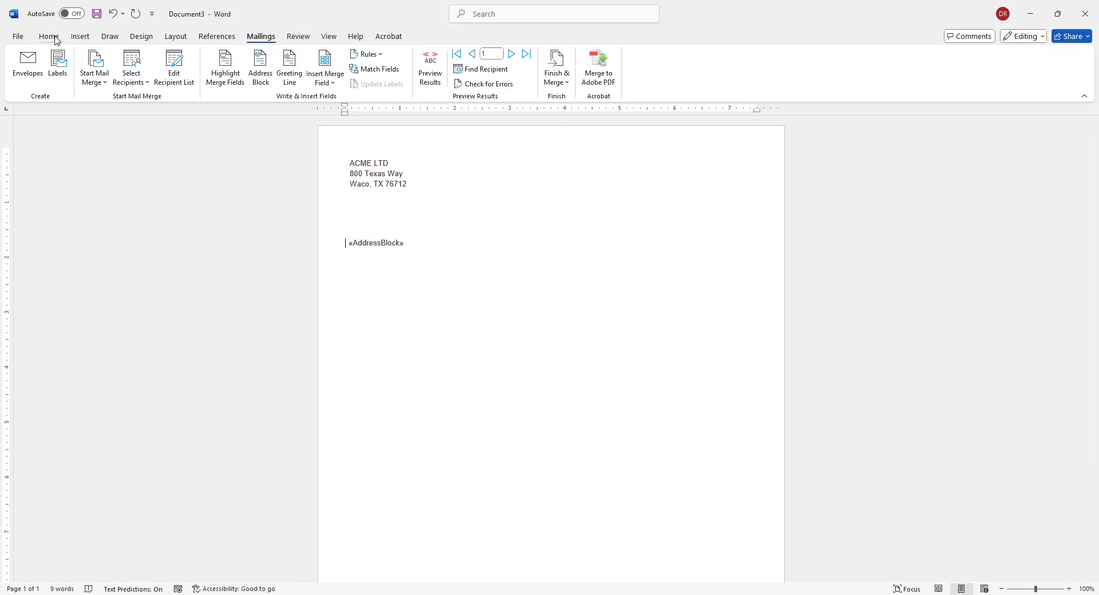
Add a blank page after the address page and paste the prepared "Sample of Oversized Letter" text onto it
click(77, 38)
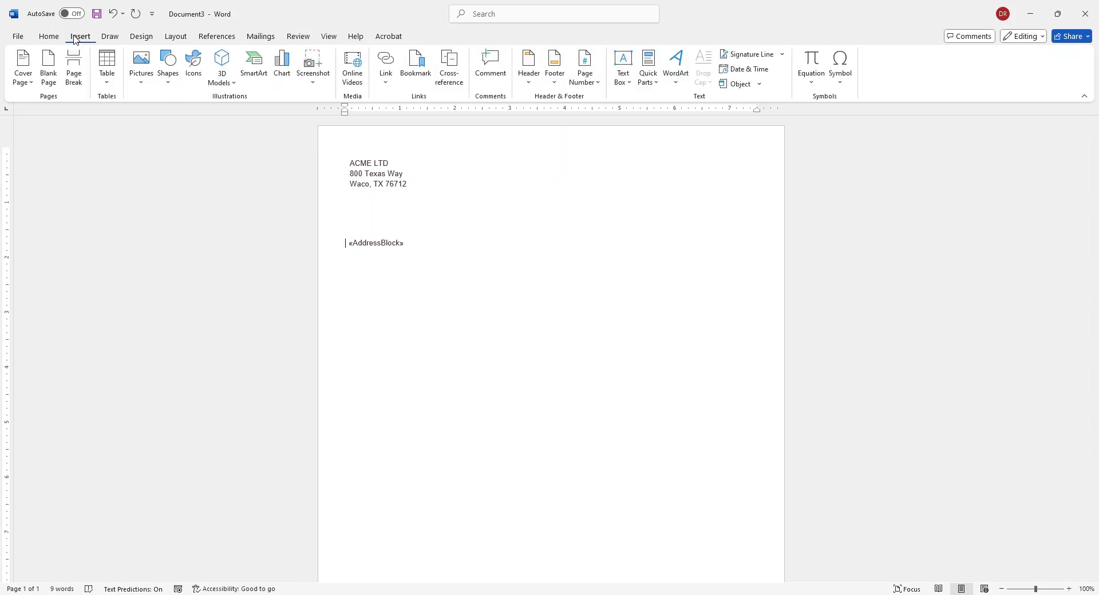
click(47, 75)
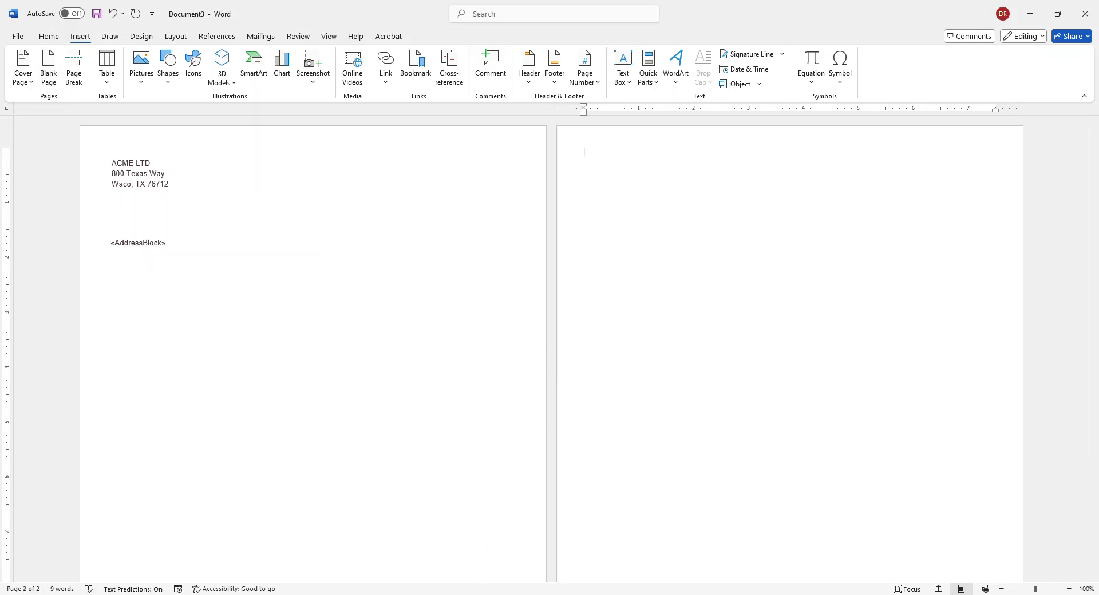
mouse_move(406, 594)
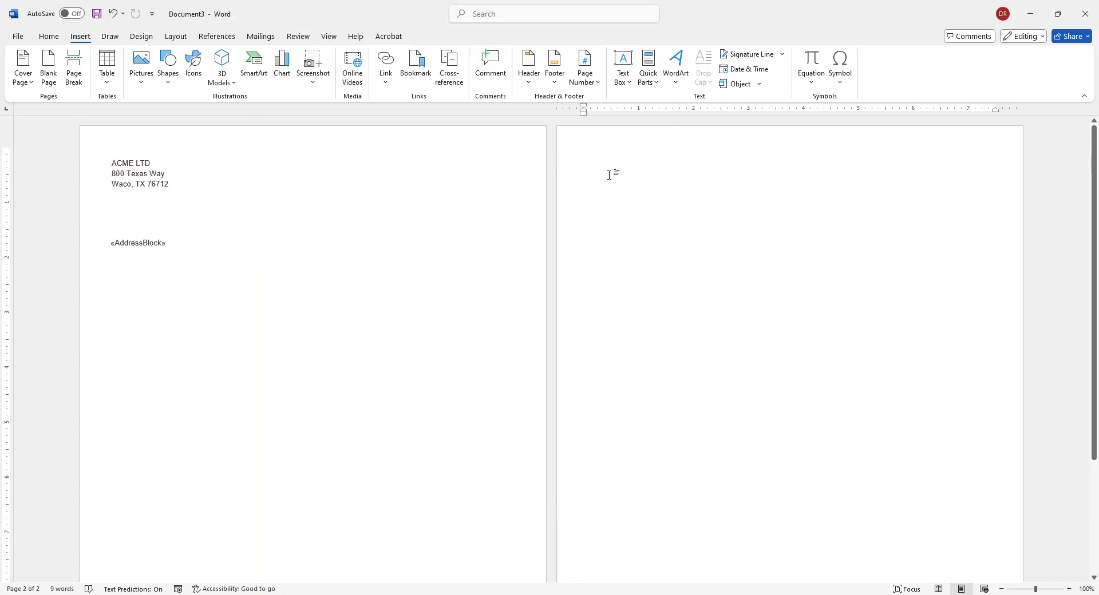
key(ctrl+v)
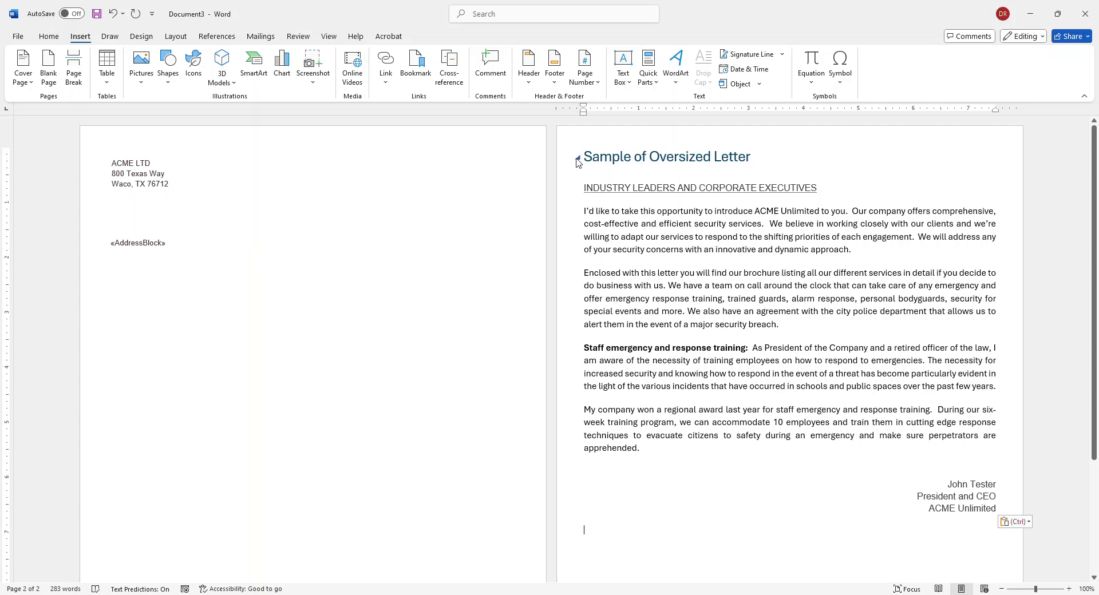
Move the pasted letter down by adding three blank lines above its "Sample of Oversized Letter" heading
click(587, 158)
key(Return)
key(Return)
key(Return)
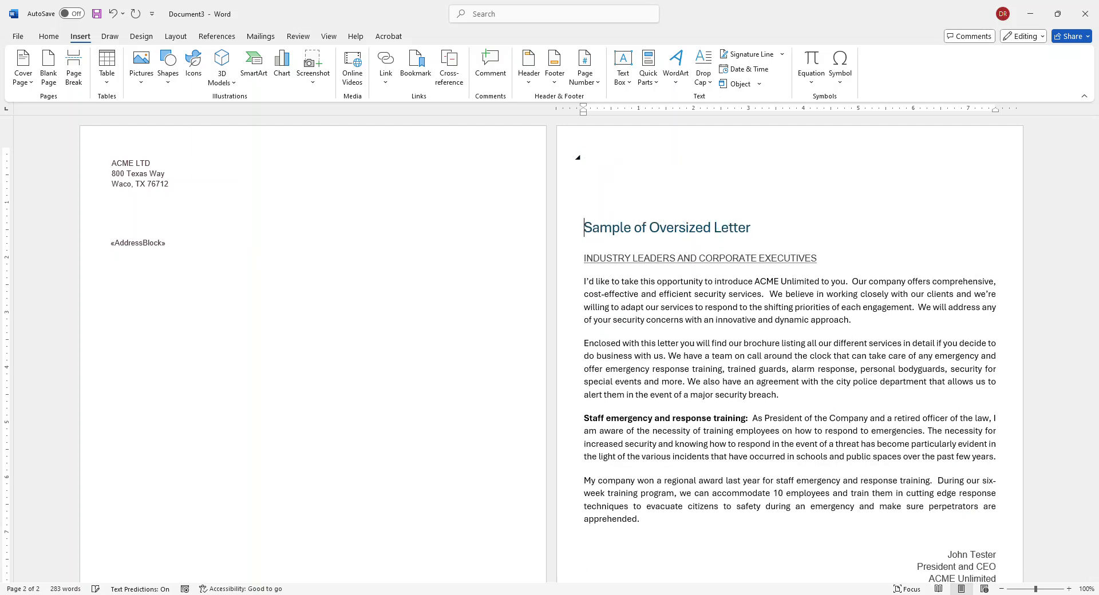
scroll(871, 442, down, 3)
scroll(871, 441, up, 3)
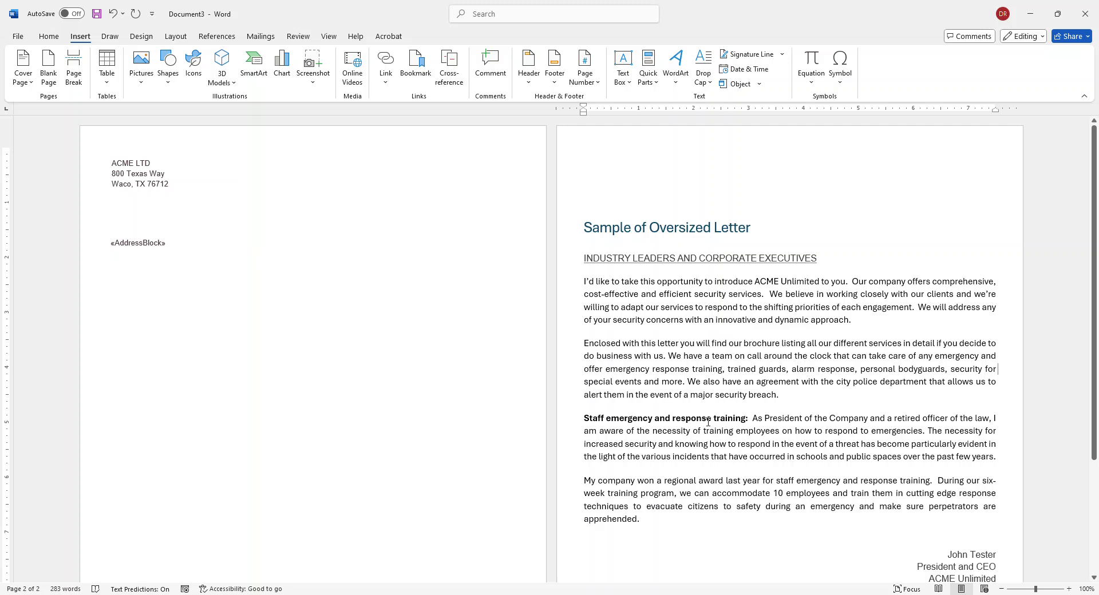
Merge all records into a new document of individual letters and review the addresses and letter pages
click(253, 38)
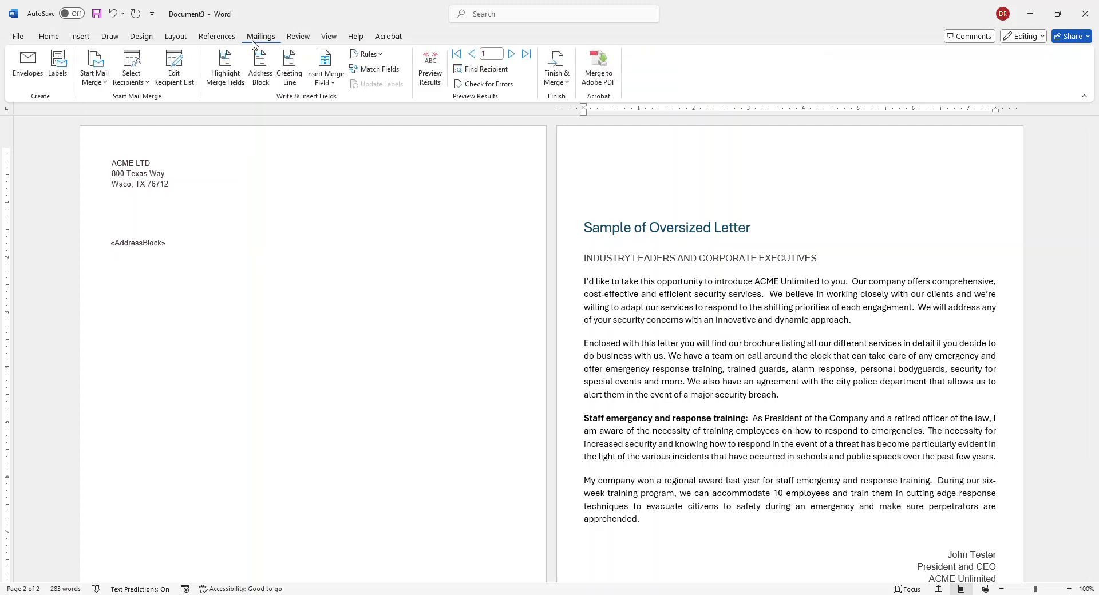
click(553, 86)
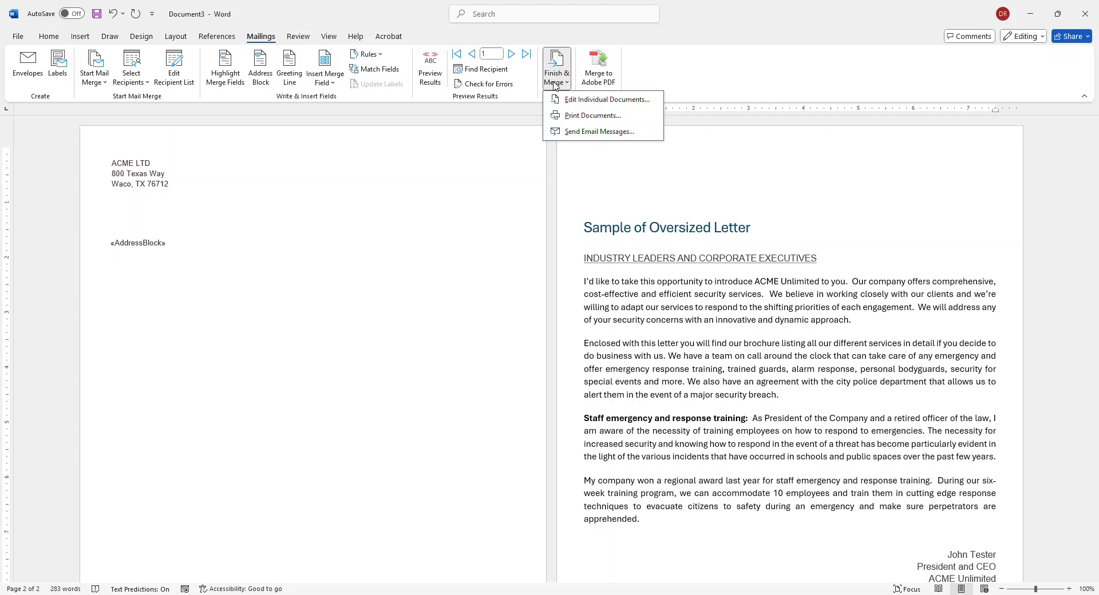
click(594, 100)
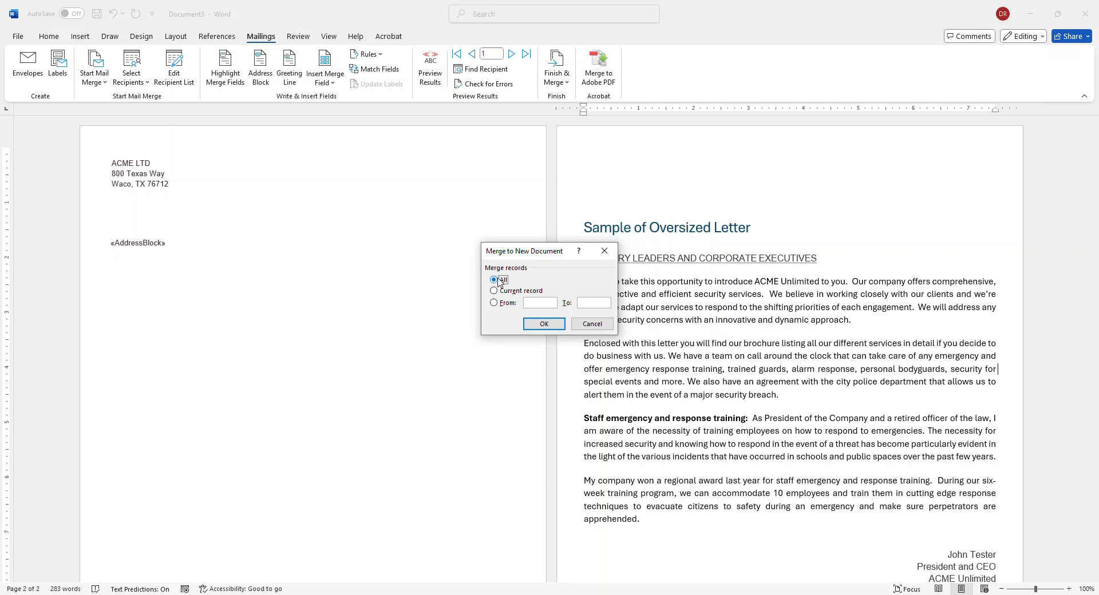
click(543, 324)
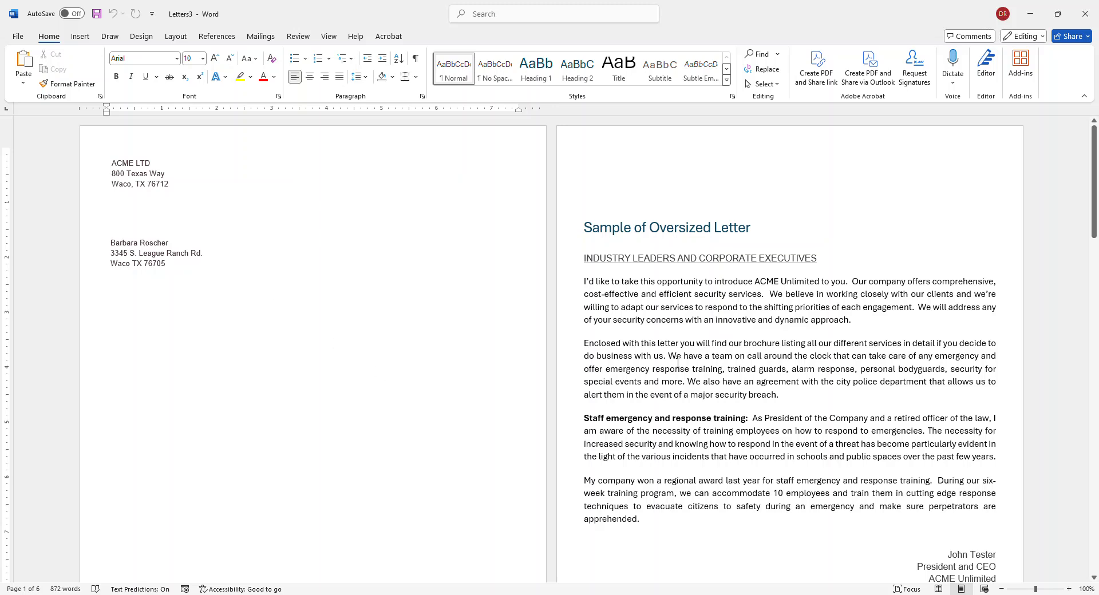
scroll(681, 350, down, 8)
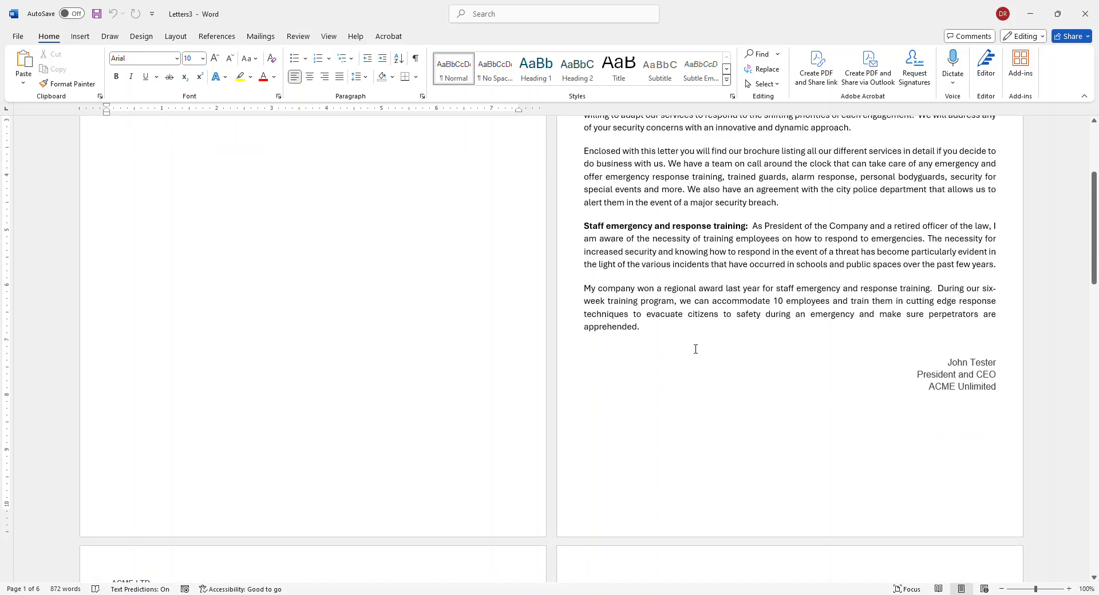
scroll(703, 353, down, 2)
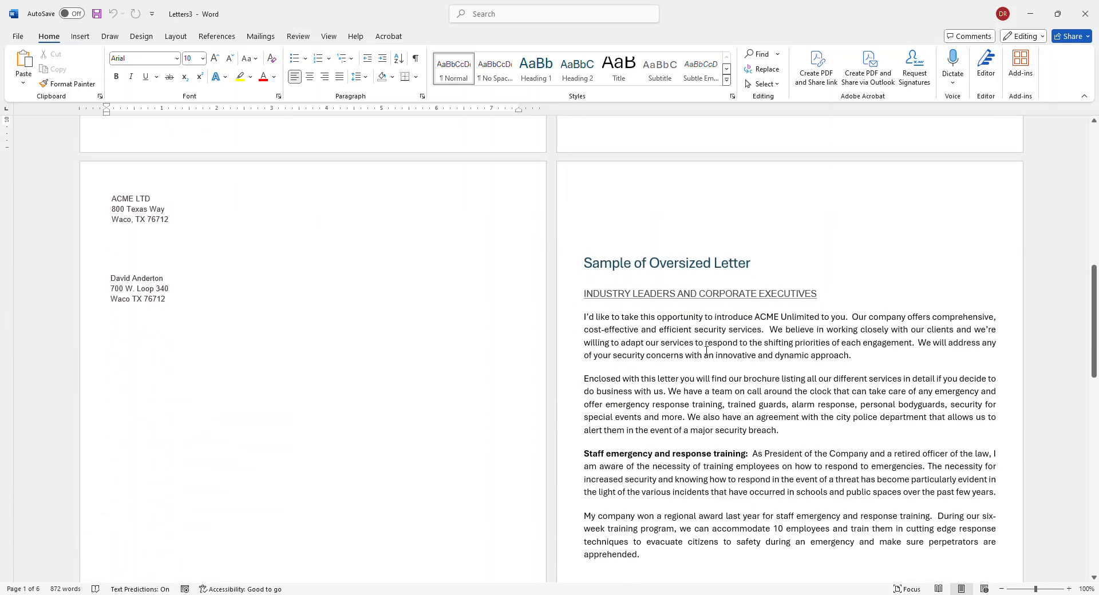
scroll(707, 351, up, 11)
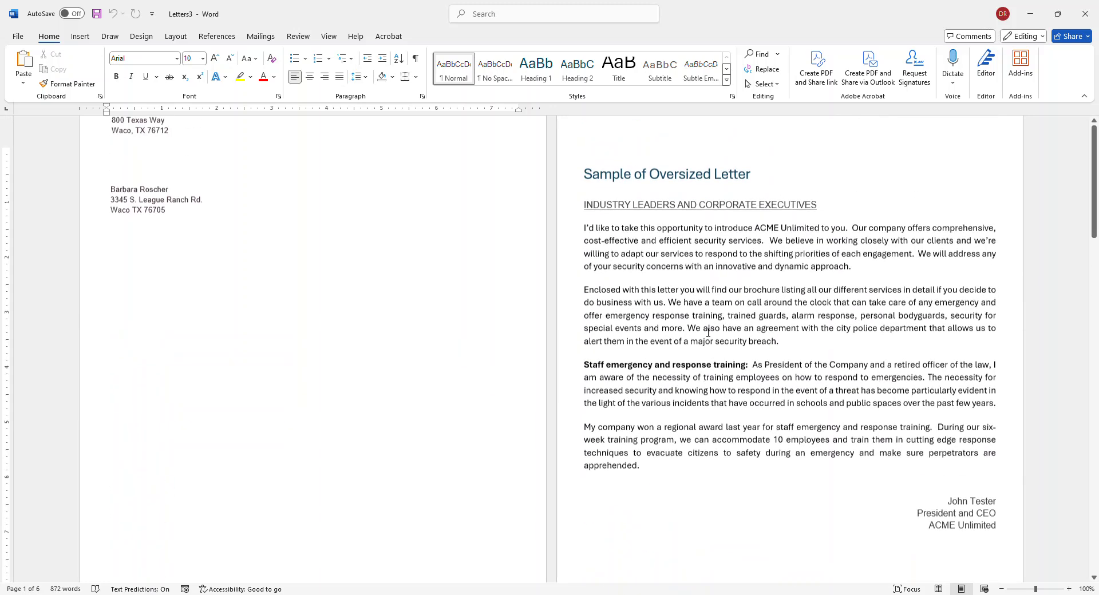
Save the merged letters as a Word document named "Sample of Oversized Letter rev" in the Test File folder under Documents
click(19, 36)
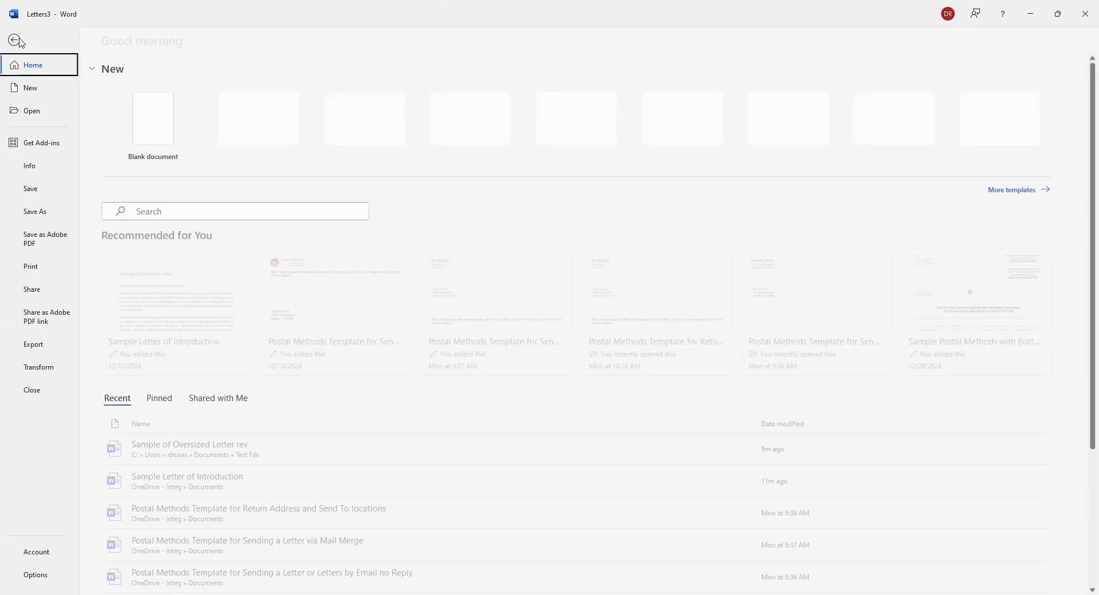
click(38, 212)
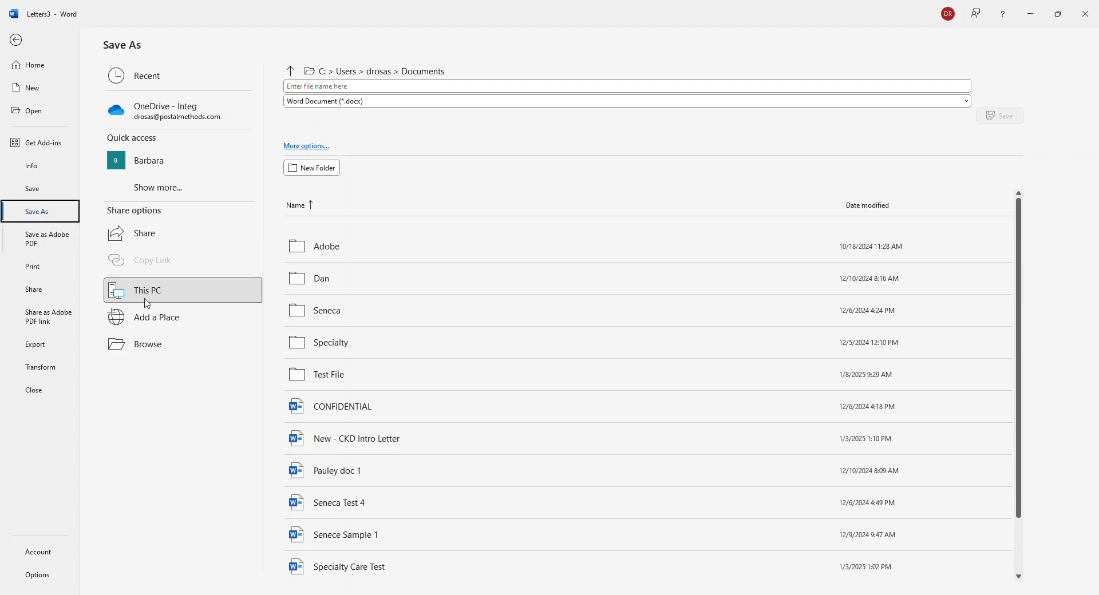
click(148, 355)
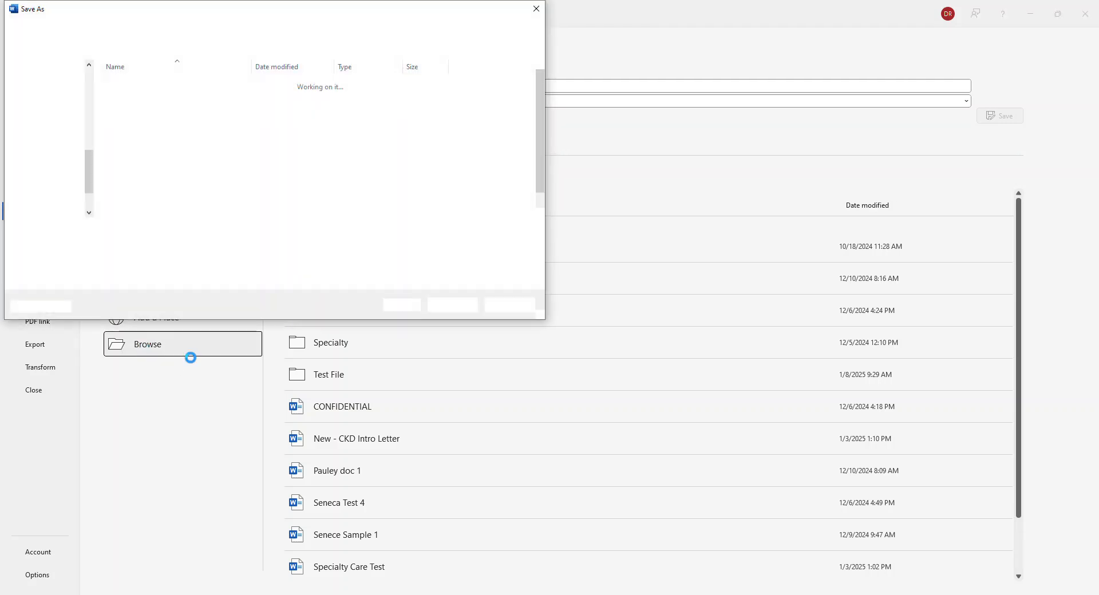
double_click(157, 132)
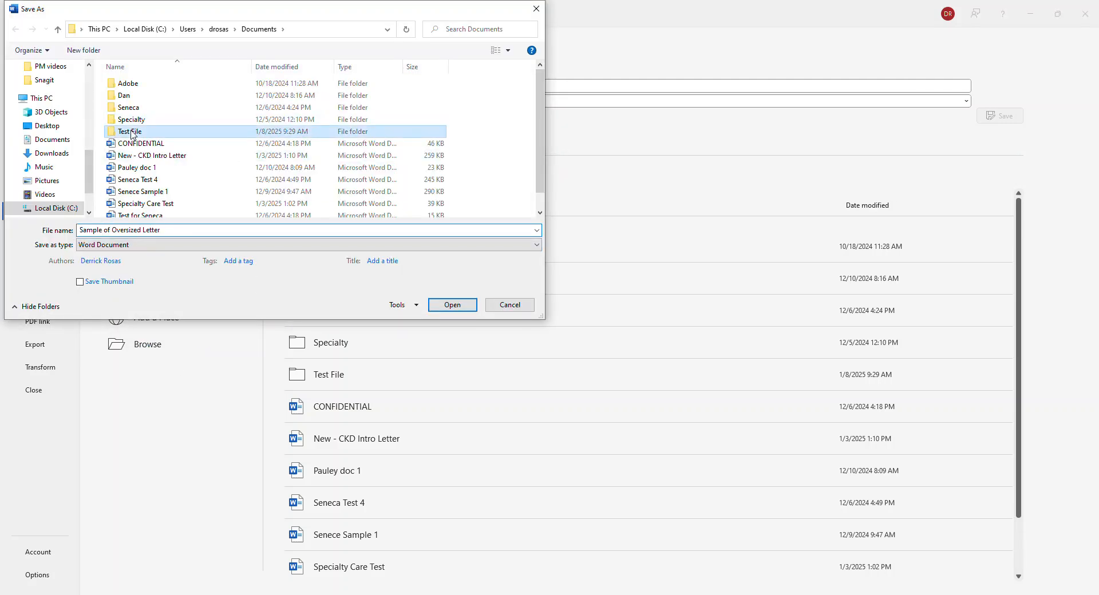
click(193, 232)
double_click(193, 232)
click(192, 232)
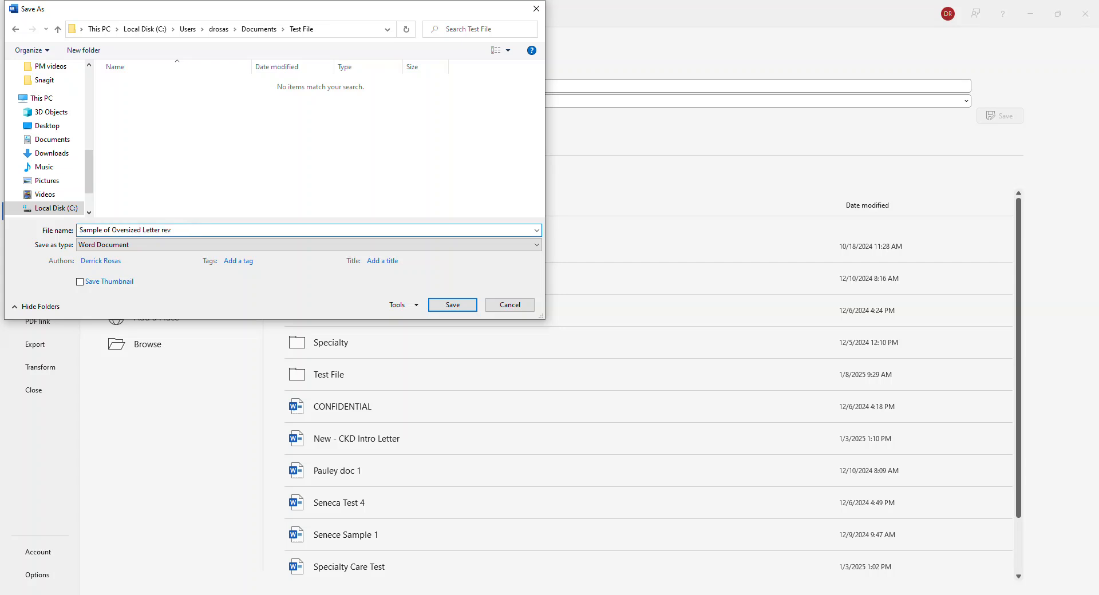
click(451, 305)
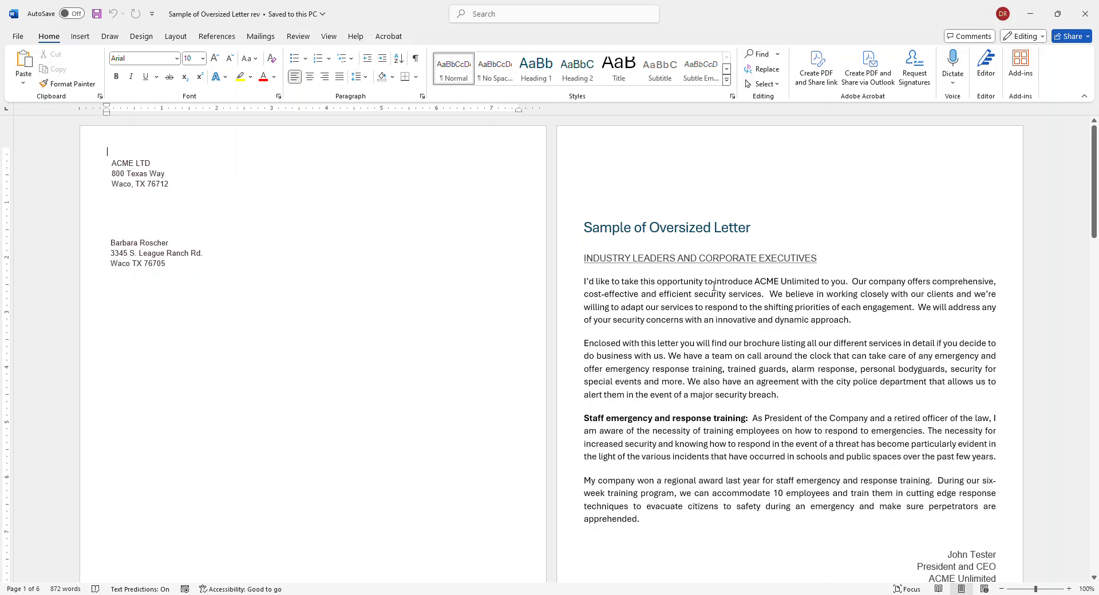
Switch to the Postal Methods portal in the browser and start a Multi Documents letter with the description "Test"
key(alt+Tab)
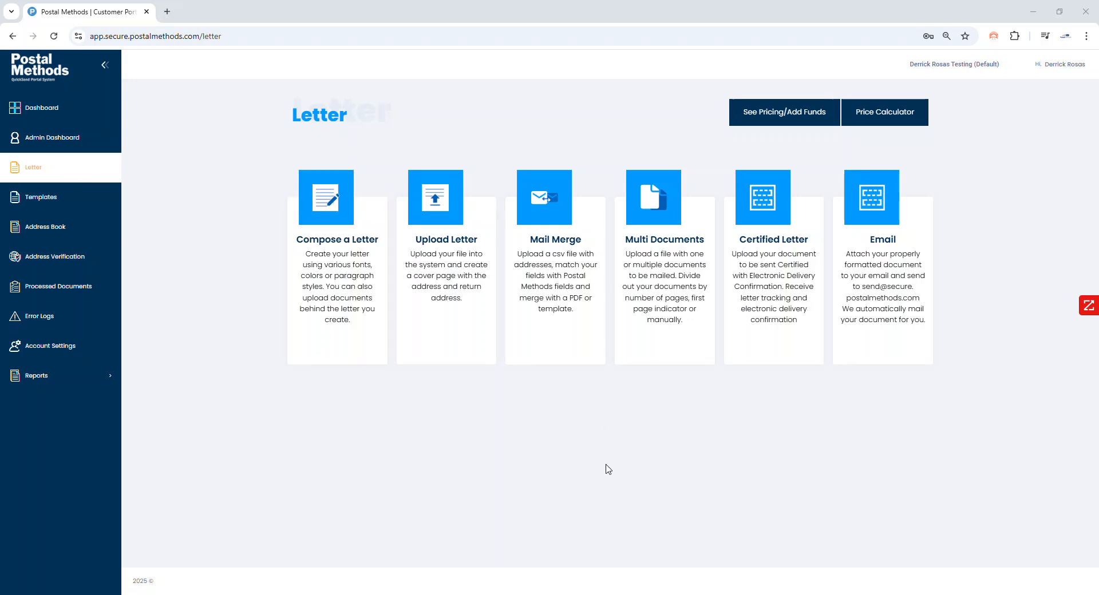
click(658, 280)
click(583, 244)
text(Test)
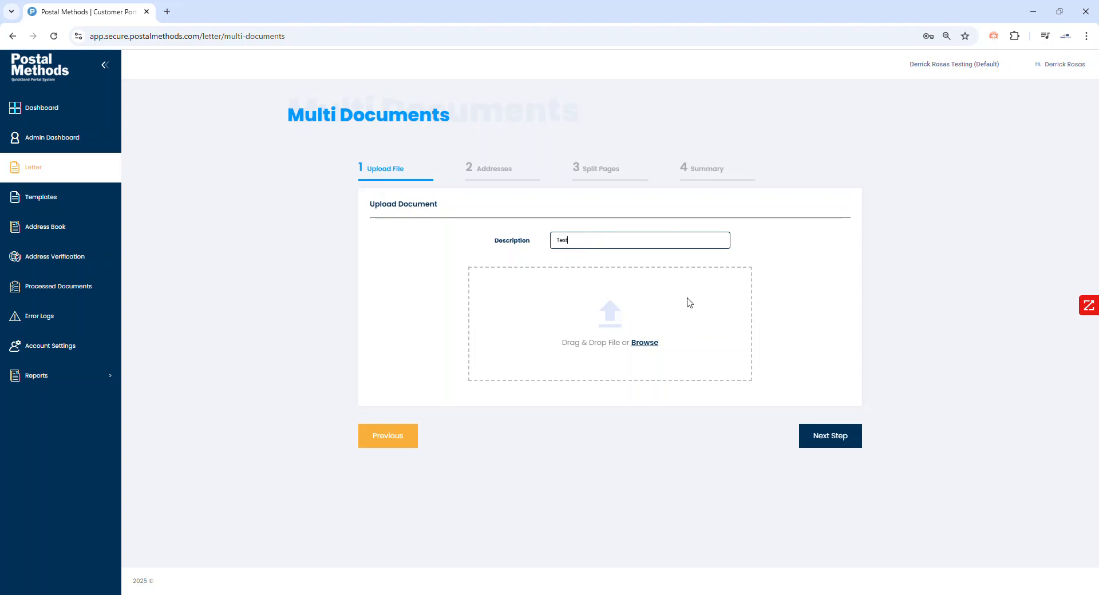
Upload "Sample of Oversized Letter rev" from the Test File folder and continue to the address setup
click(692, 354)
click(644, 345)
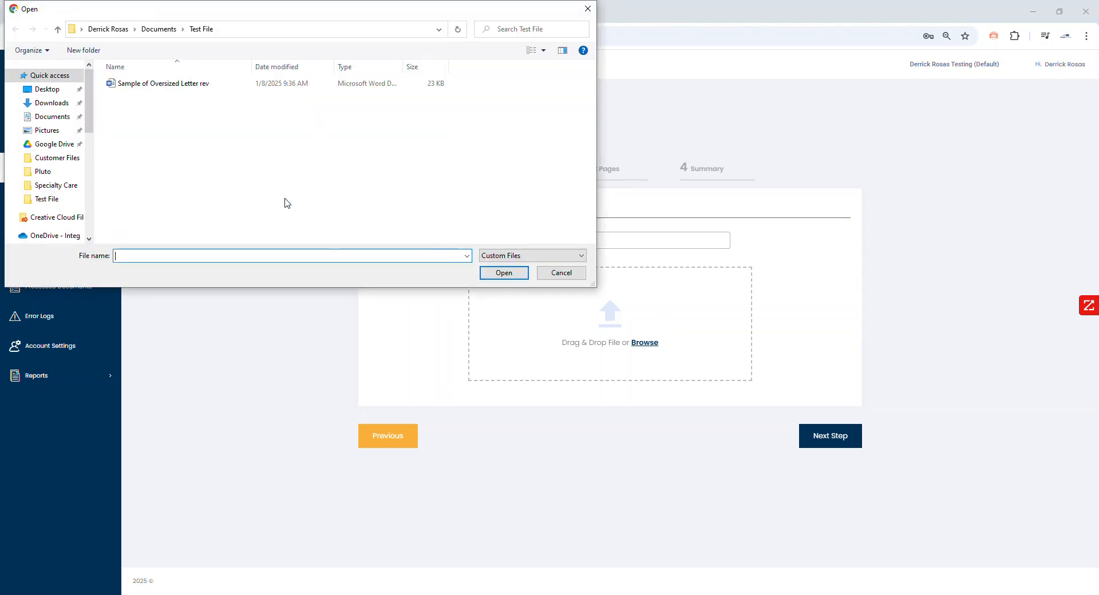
double_click(148, 84)
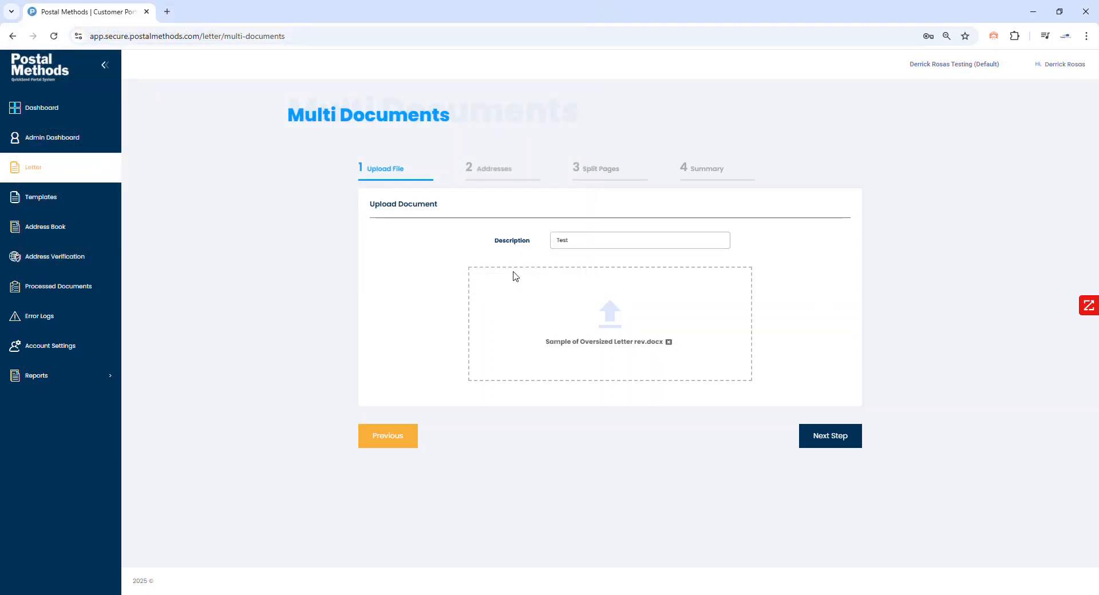
click(831, 447)
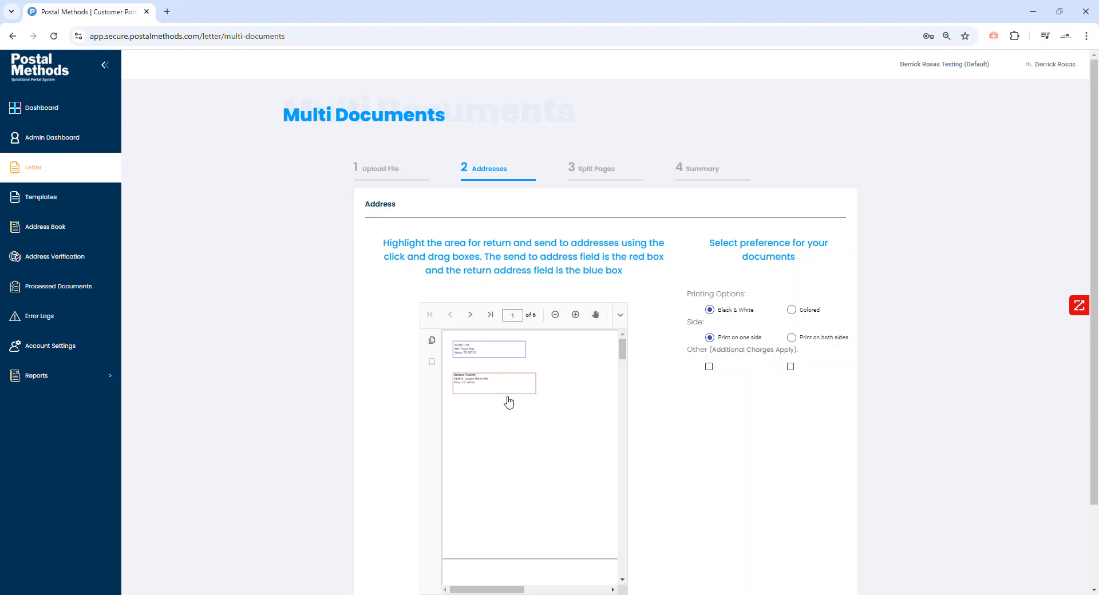
Check the return and send-to address placement across the letter pages and accept it with black and white, one-sided printing
scroll(599, 437, down, 2)
scroll(599, 437, down, 6)
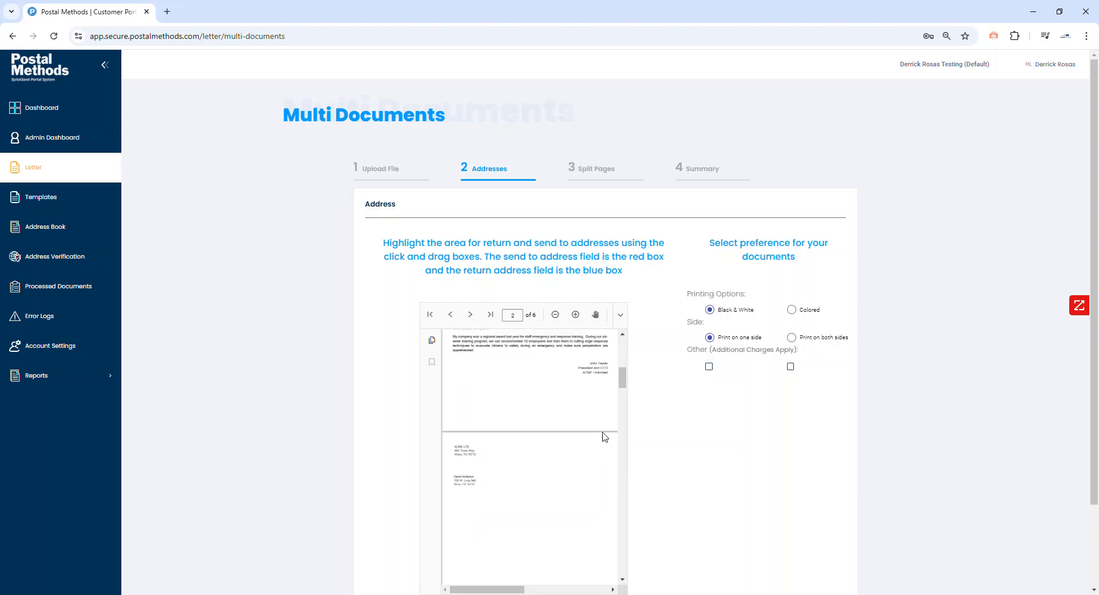
scroll(606, 437, down, 5)
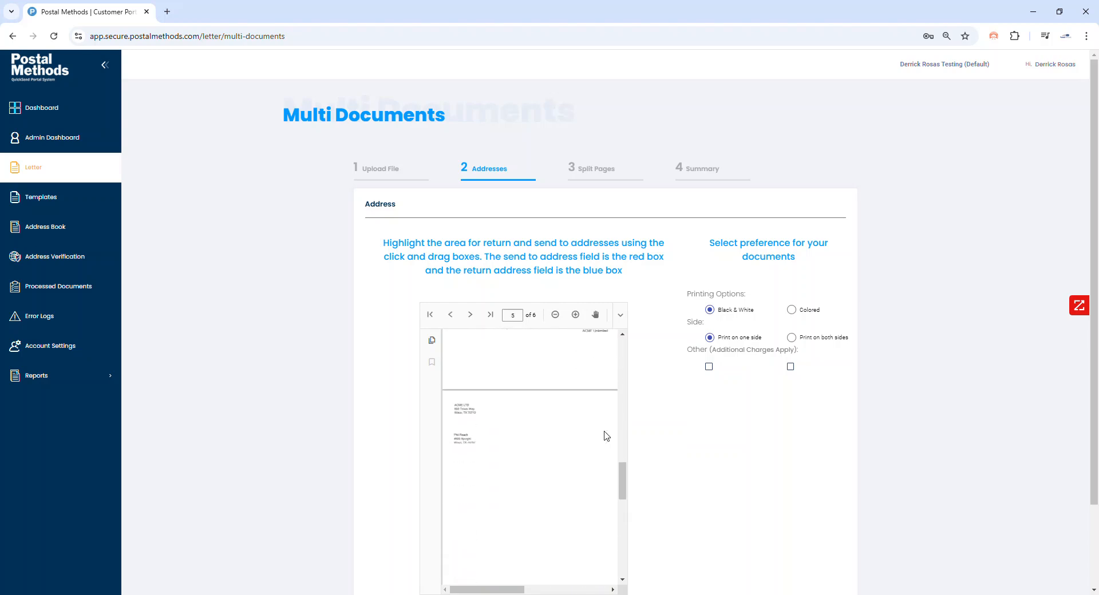
scroll(938, 437, down, 2)
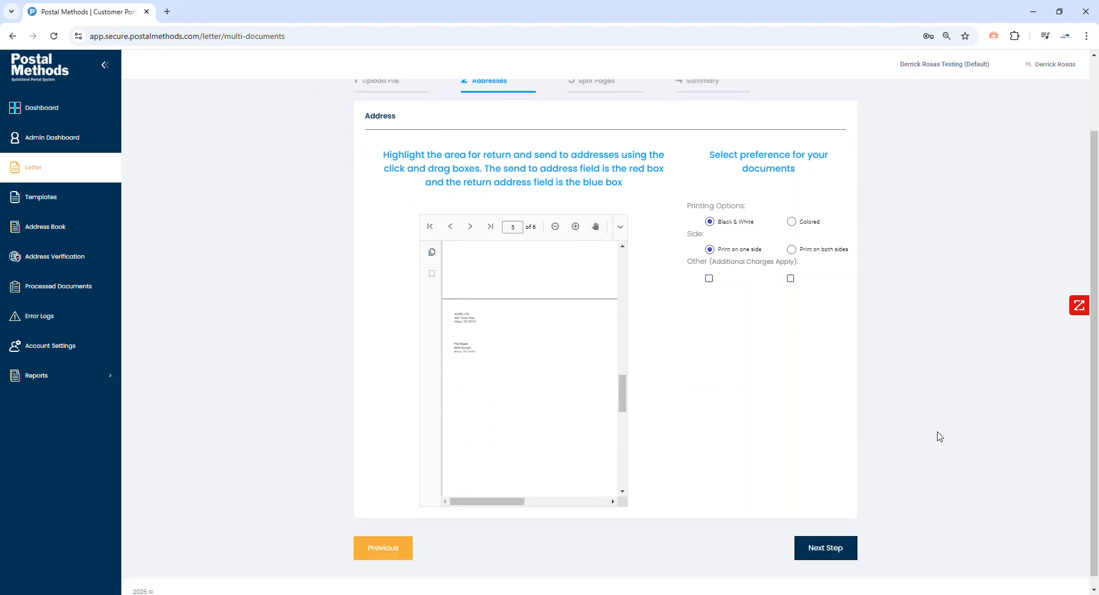
click(824, 538)
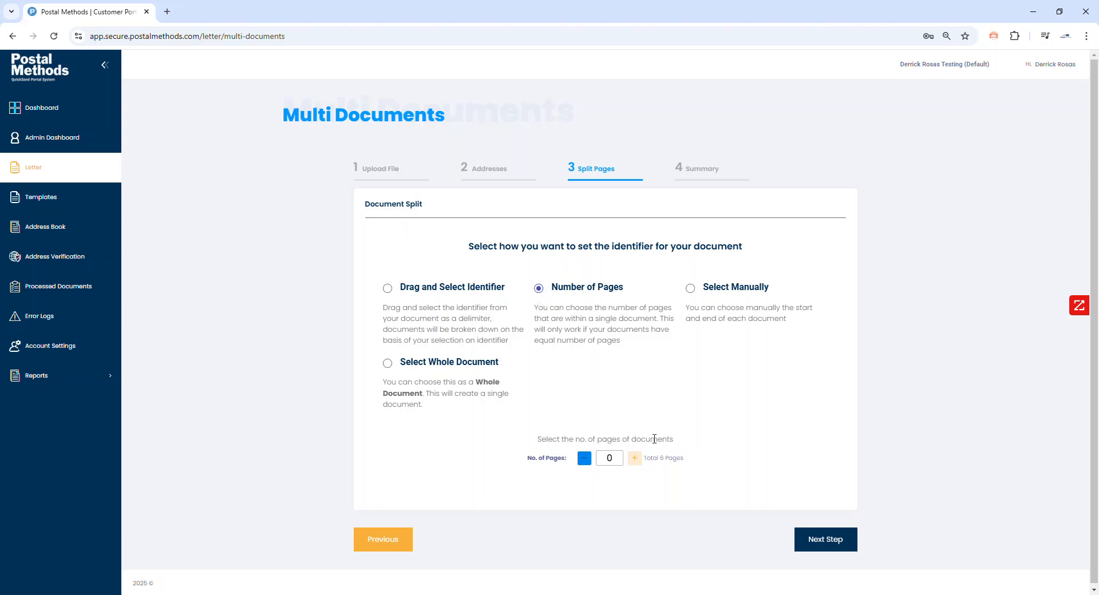
Split the file by number of pages with 2 pages per document and submit the letter job
click(635, 459)
click(635, 460)
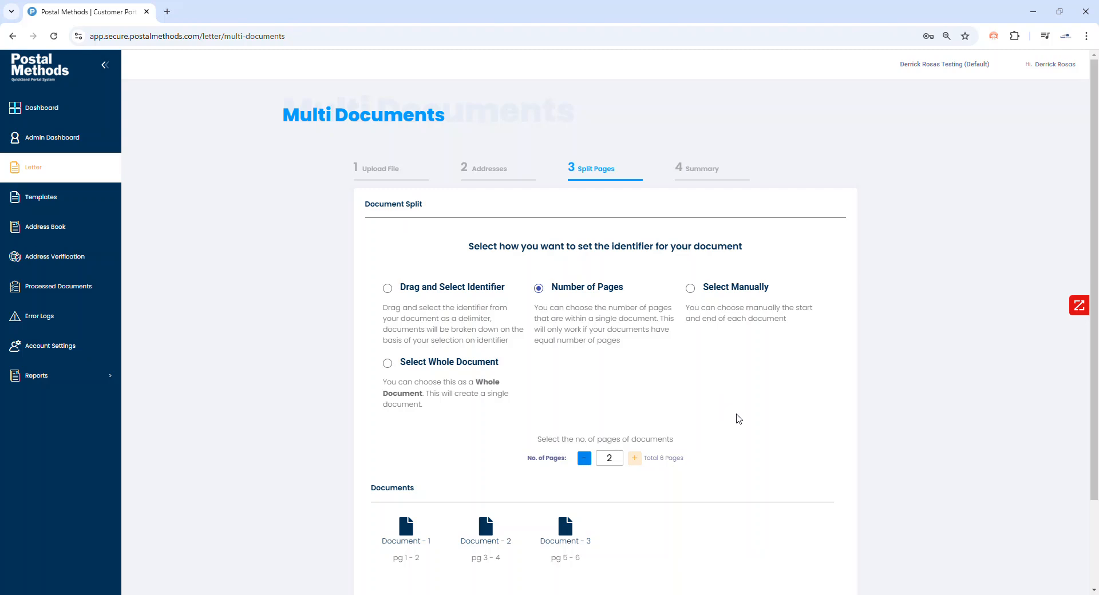
scroll(739, 420, down, 2)
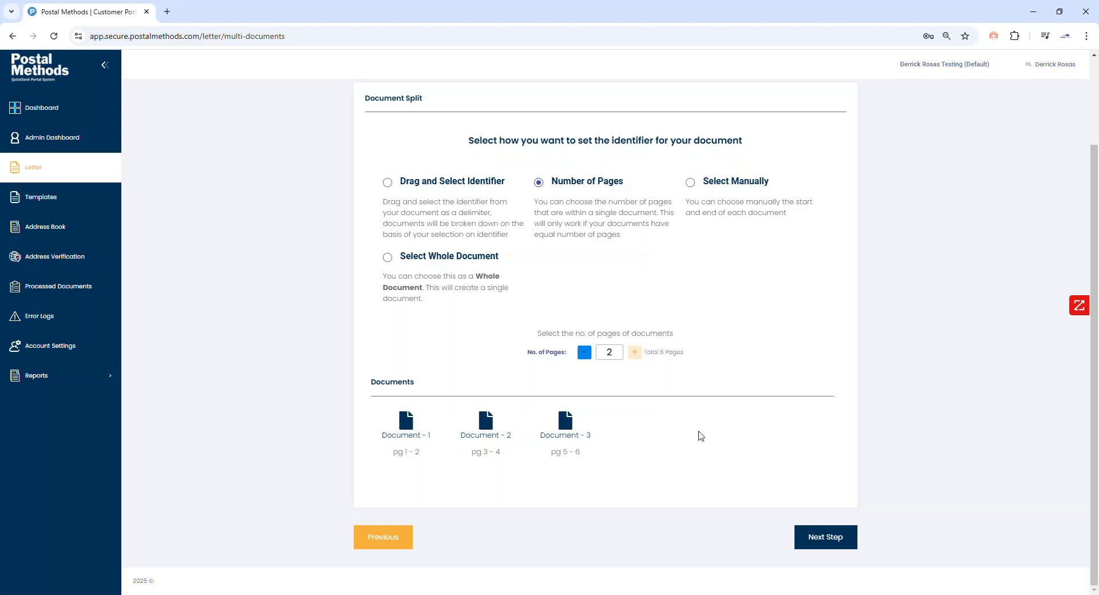
click(831, 541)
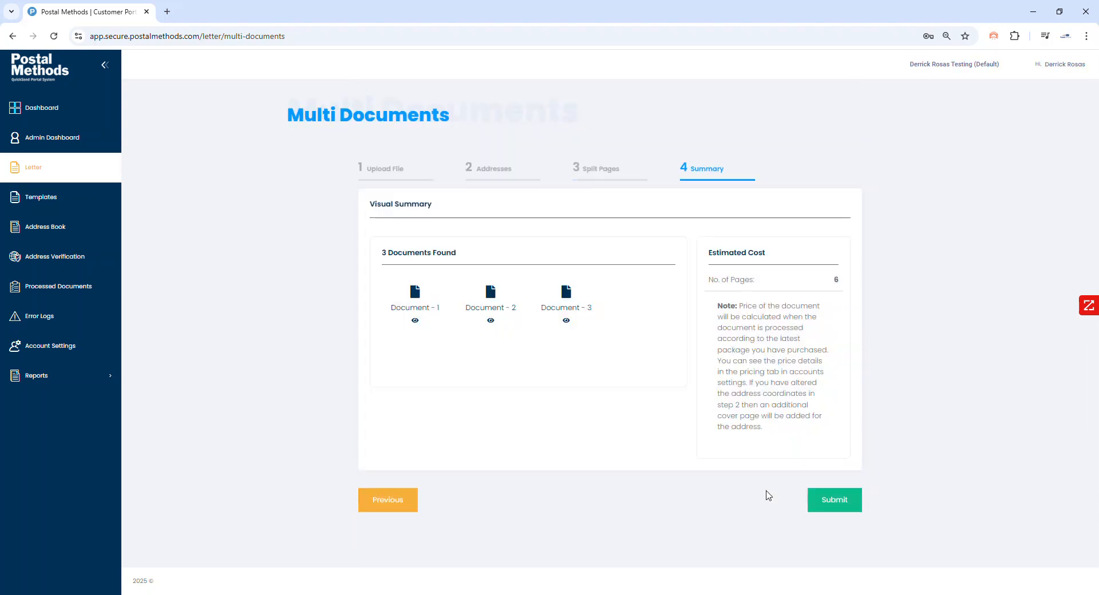
click(831, 505)
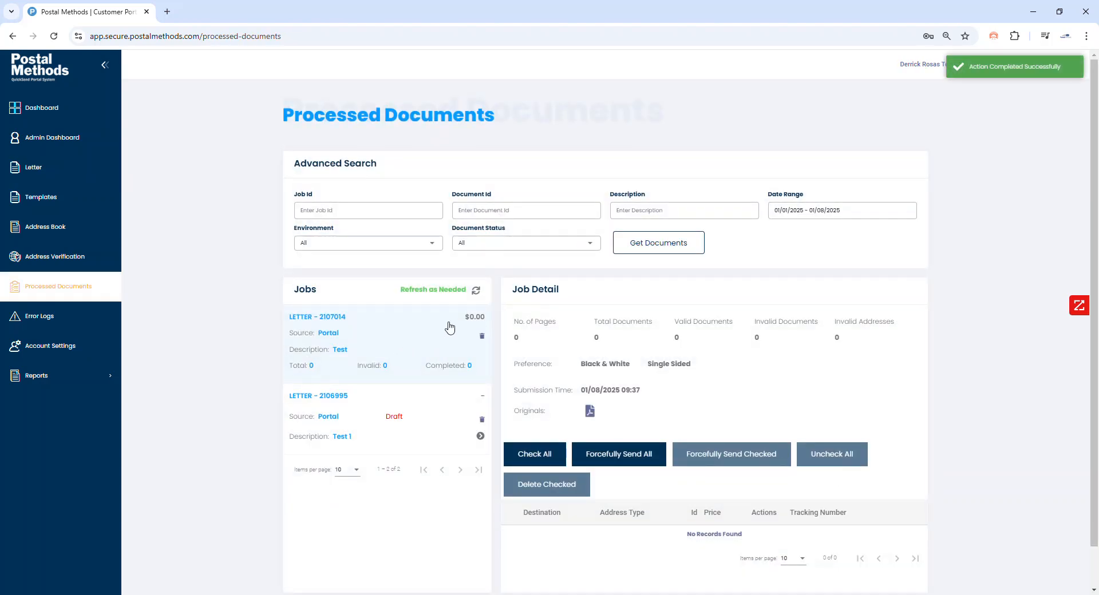
Refresh the jobs list for the submitted "Test" job and examine its document counts and the status of each recipient address
click(477, 293)
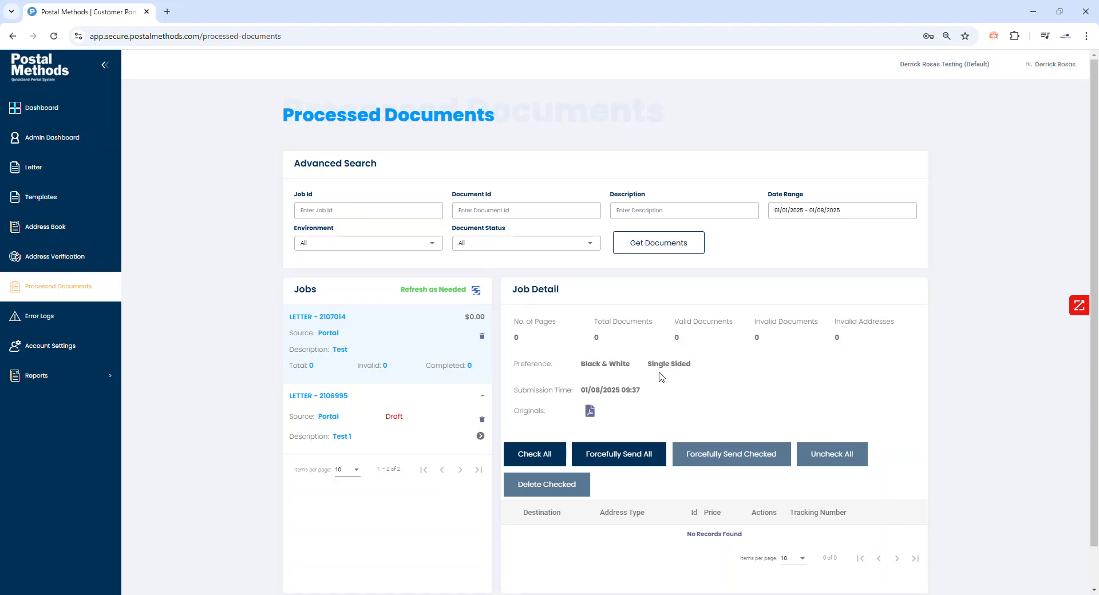
scroll(487, 422, down, 1)
click(476, 247)
scroll(479, 252, up, 1)
scroll(595, 545, down, 1)
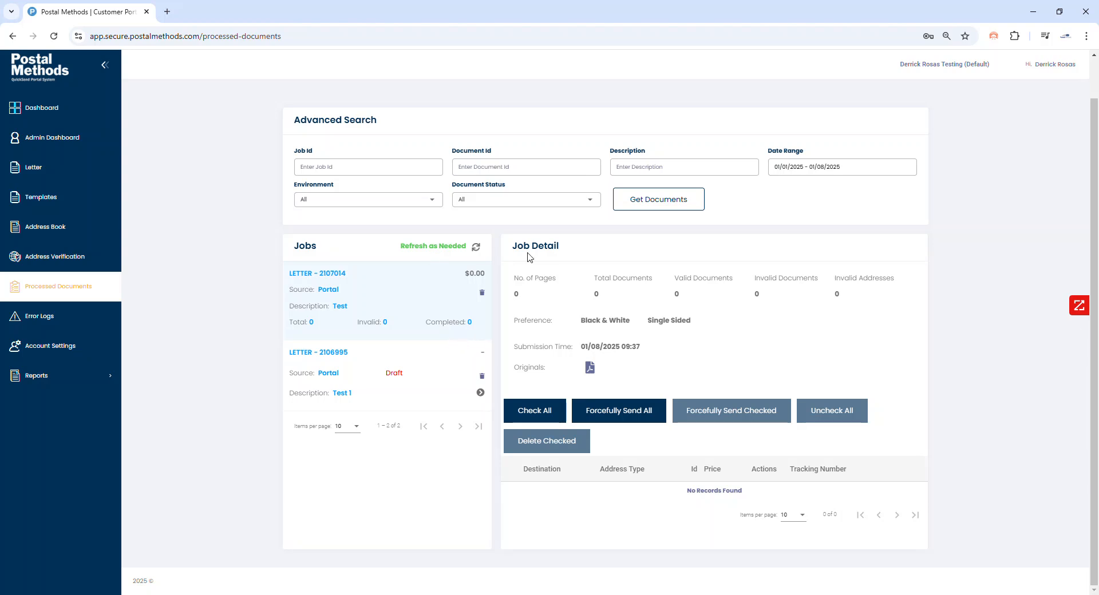
click(478, 248)
scroll(375, 508, up, 1)
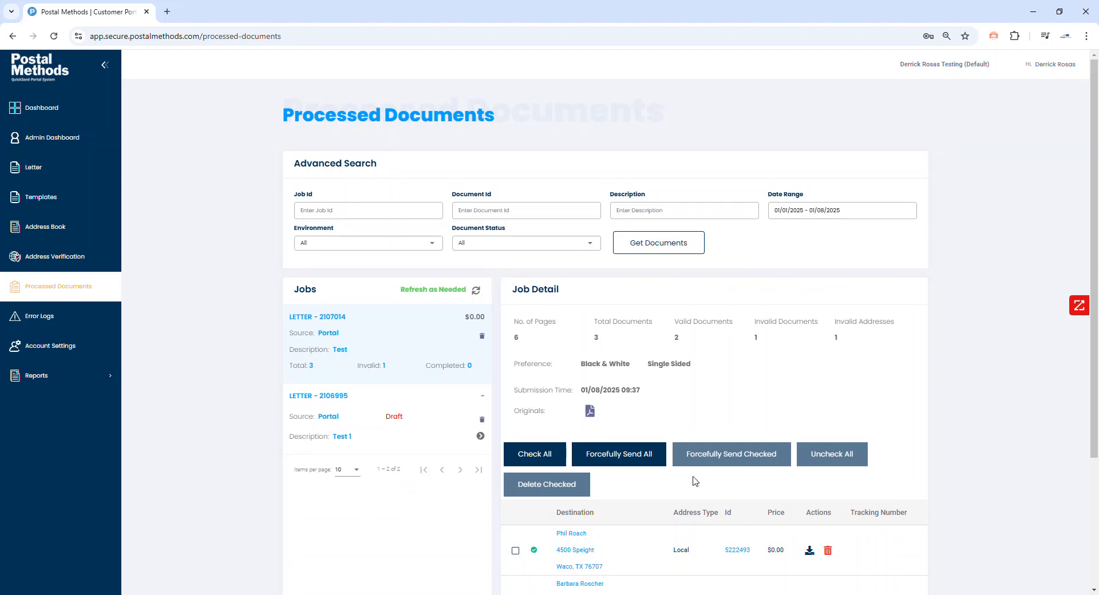
scroll(423, 529, down, 1)
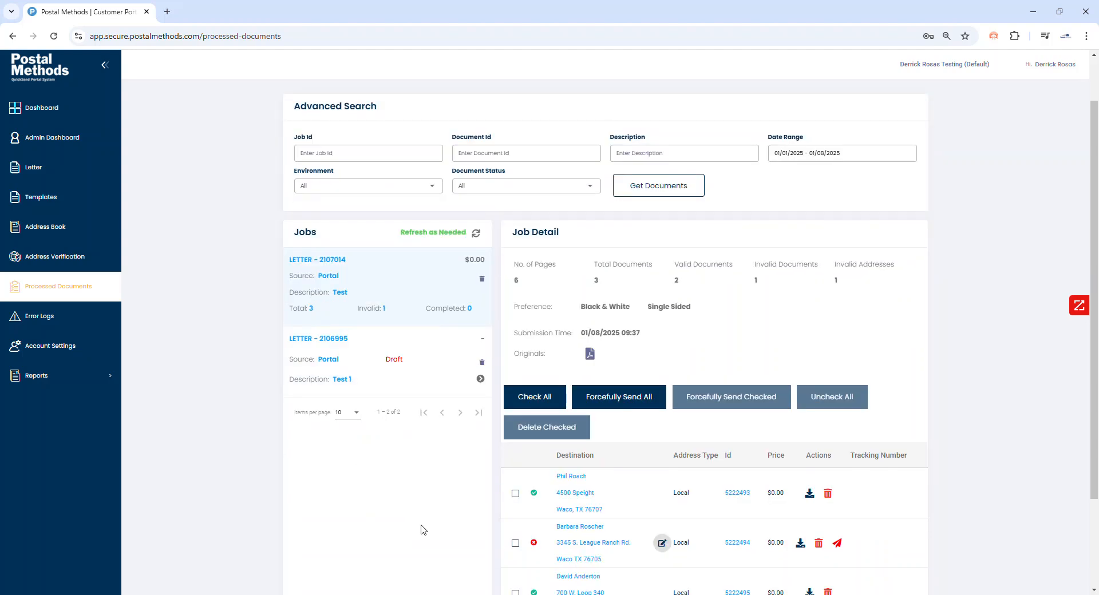
scroll(426, 548, up, 1)
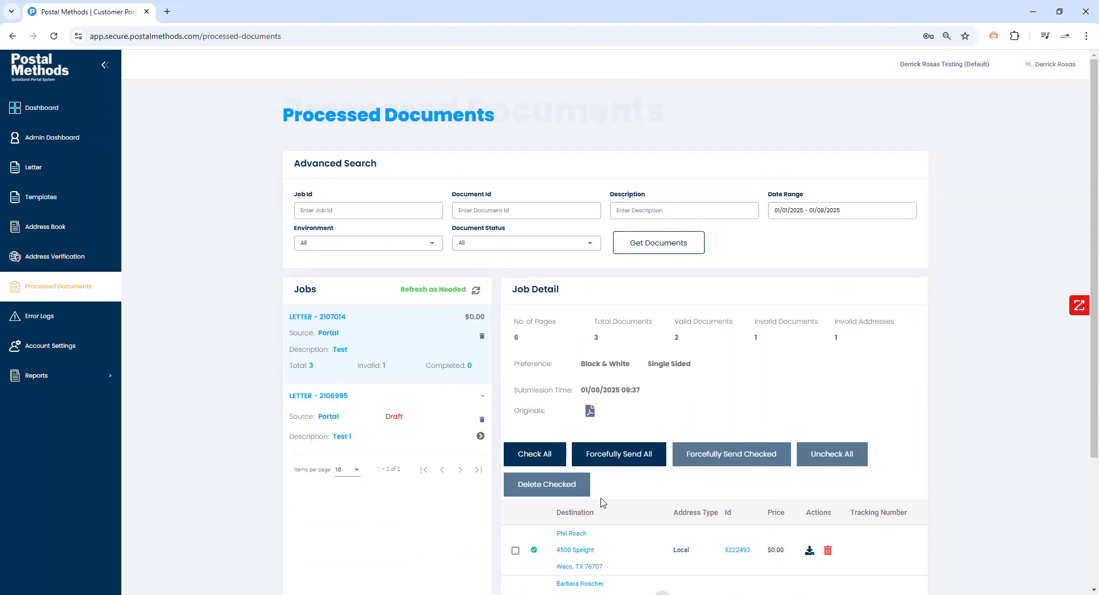